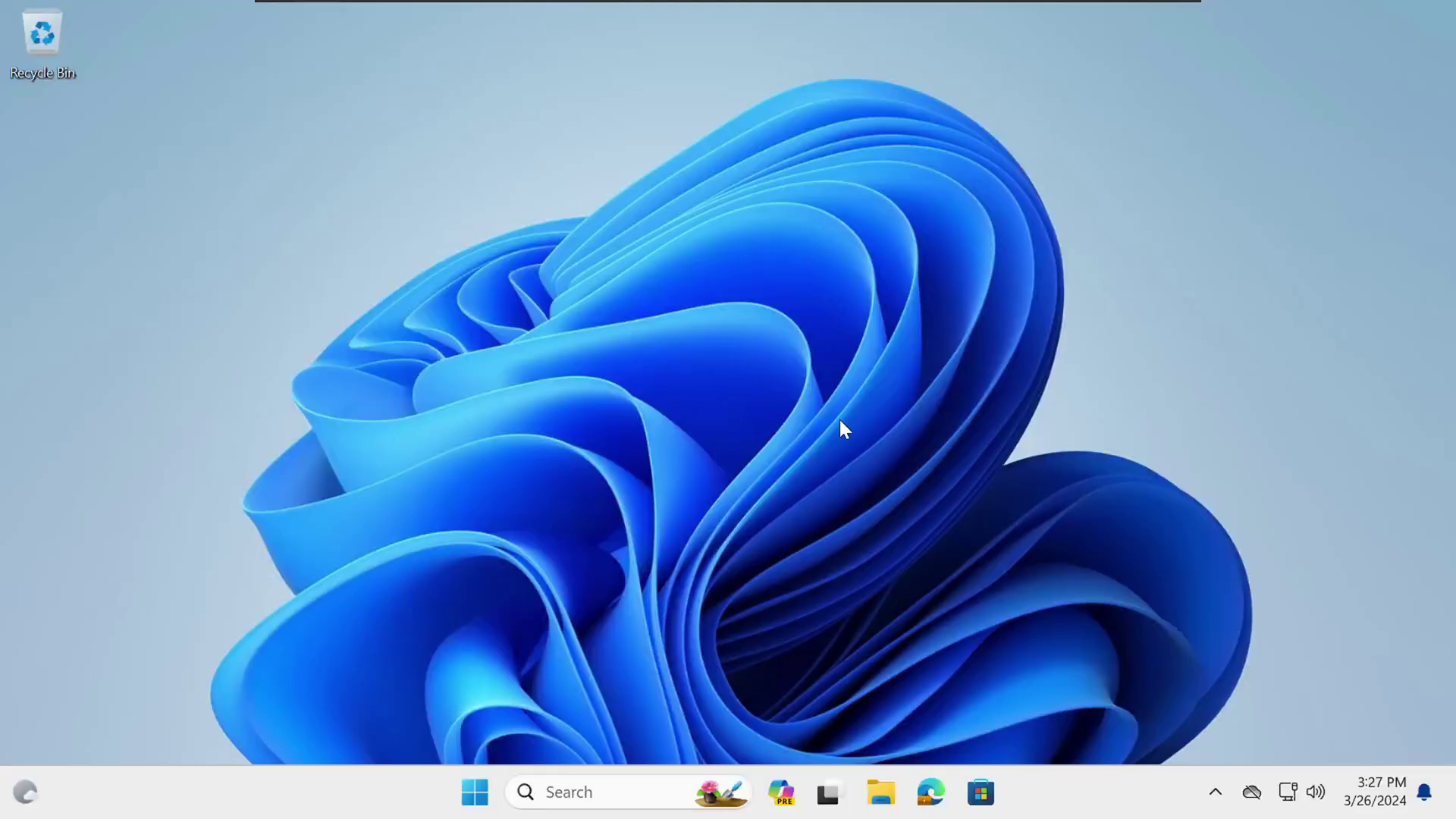
Step: Find the Windows Update settings by searching 'windows up' and run Check for updates
{"action": "left_click", "coordinate": [582, 786]}
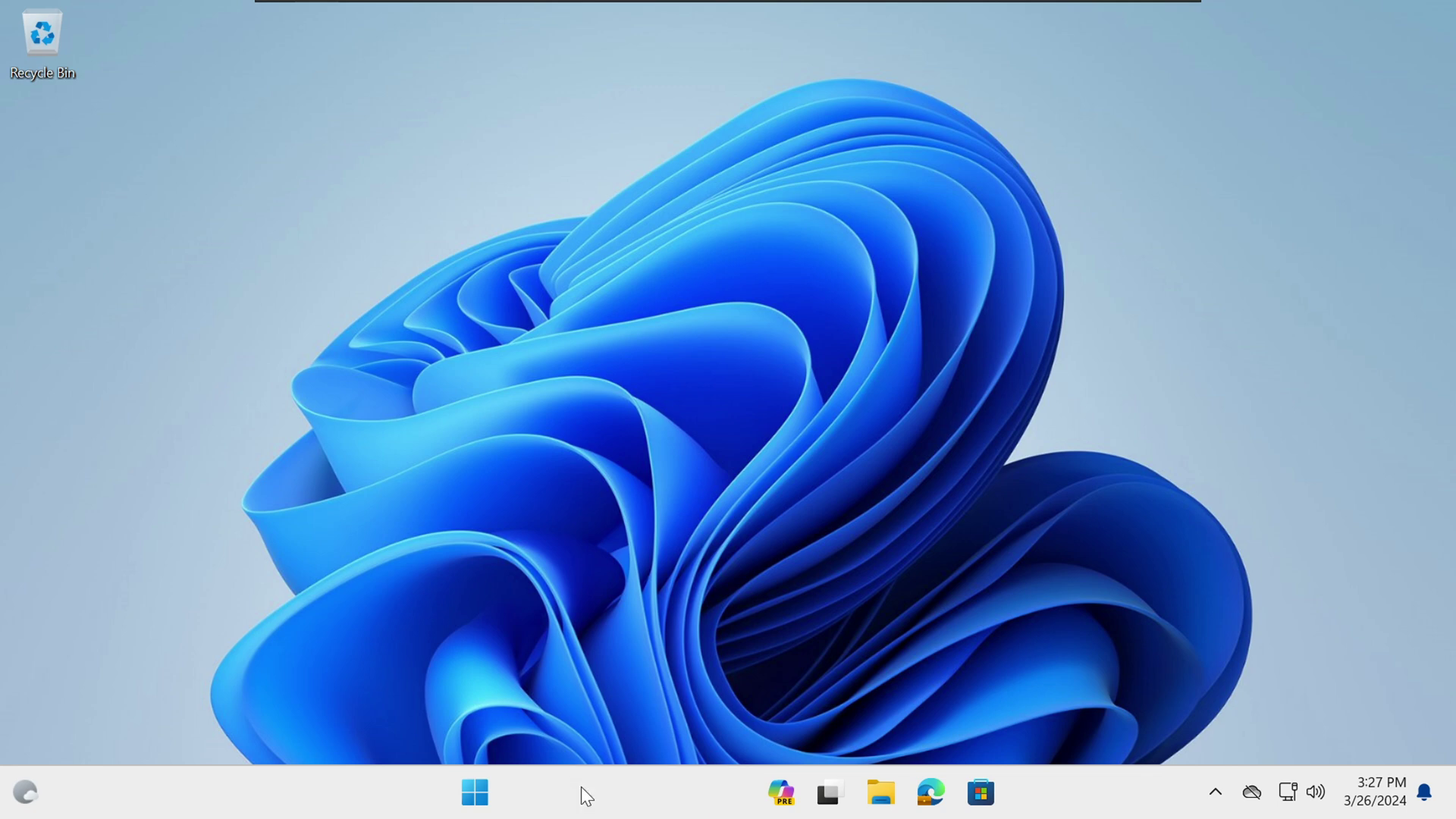
{"action": "type", "text": "wi"}
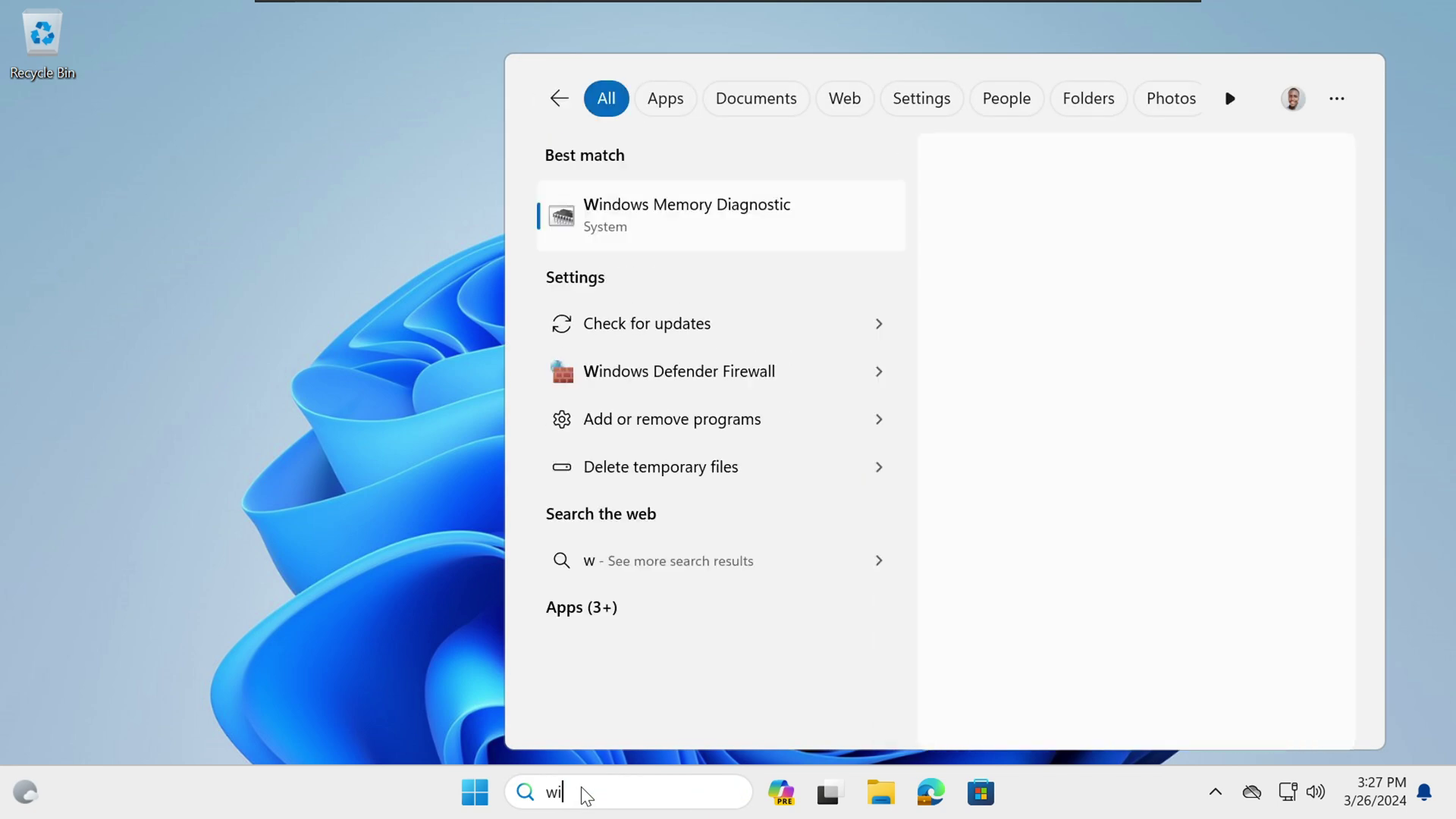
{"action": "type", "text": "nd"}
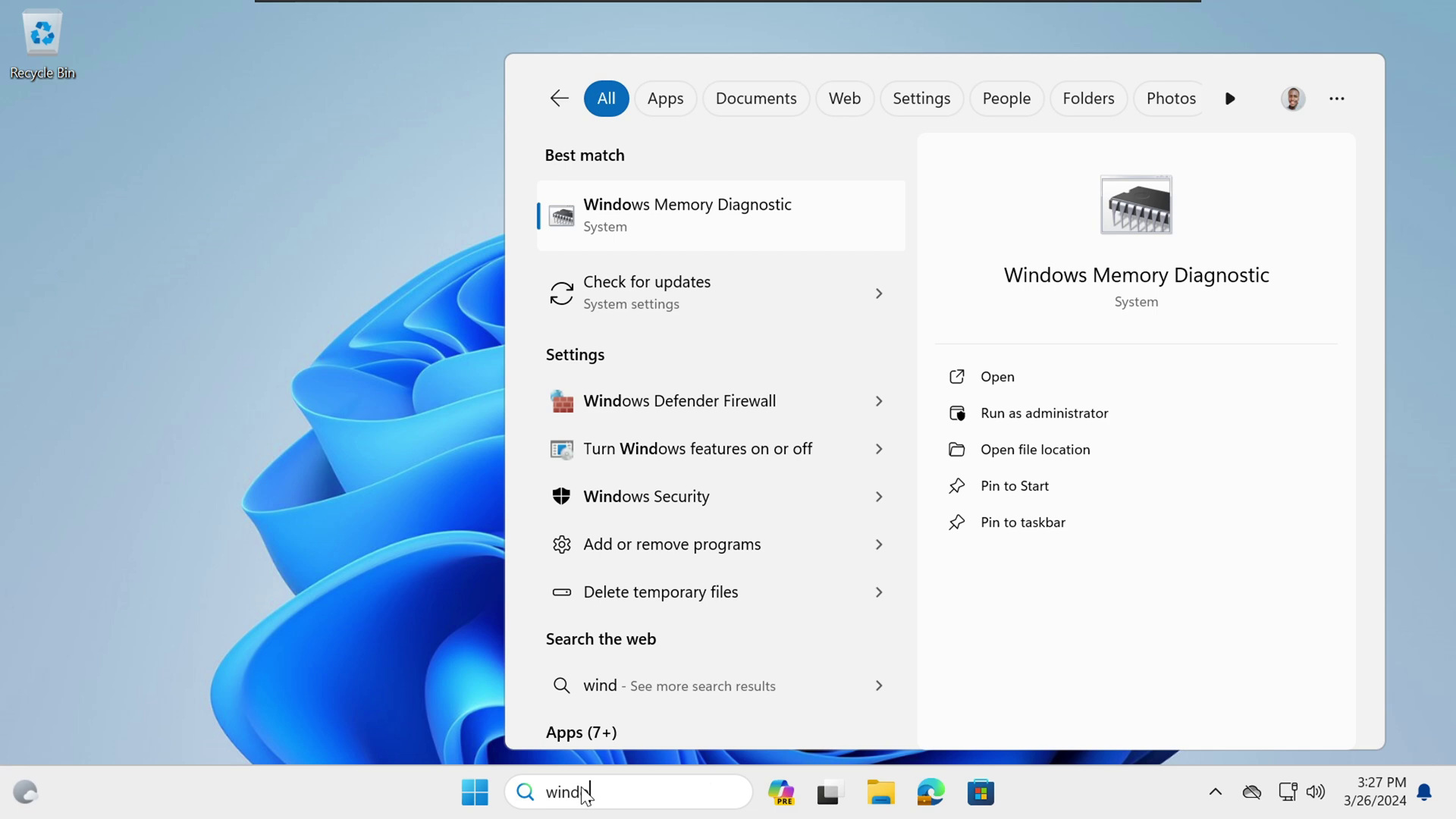
{"action": "type", "text": "ows up"}
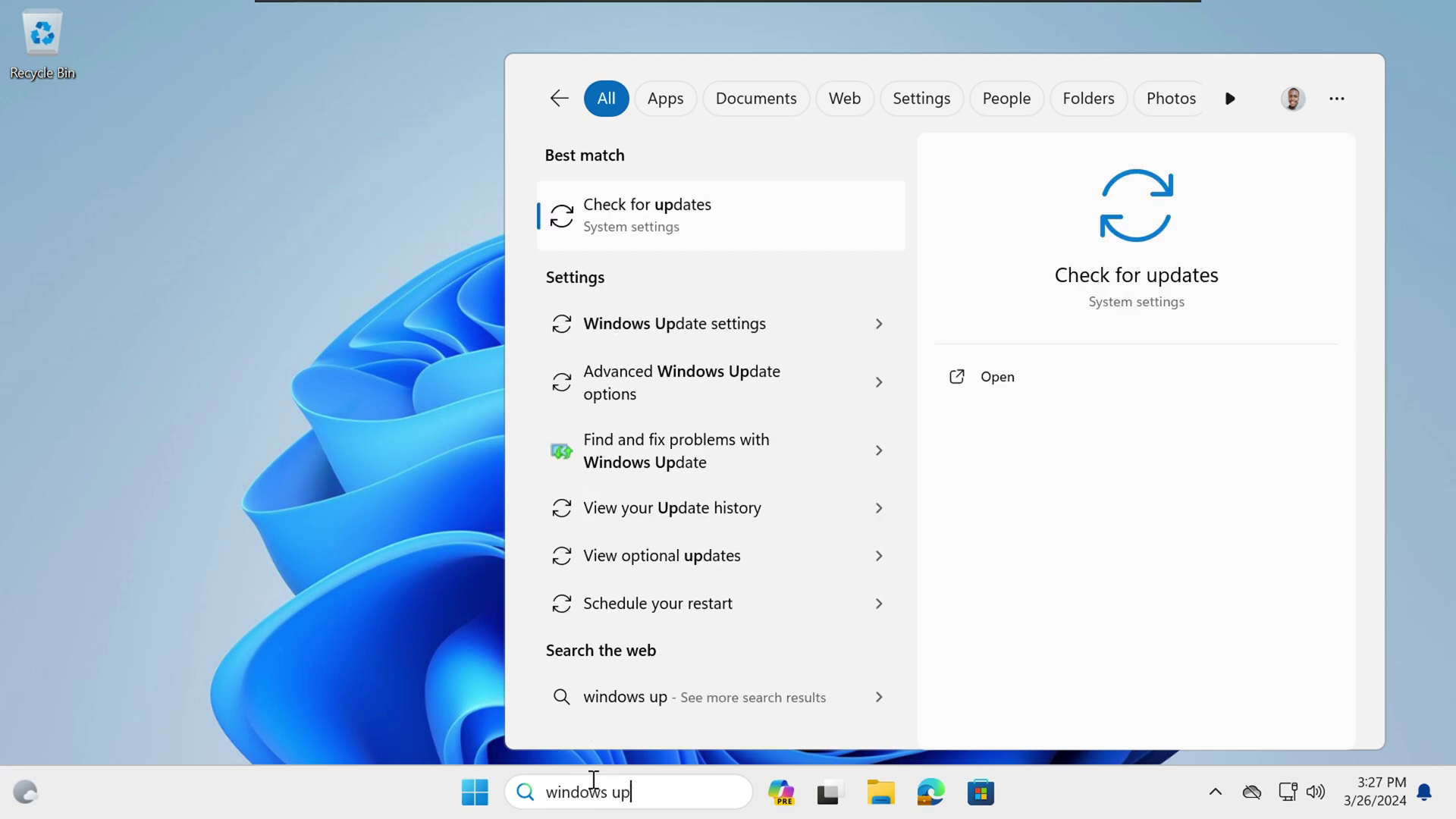
{"action": "left_click", "coordinate": [655, 214]}
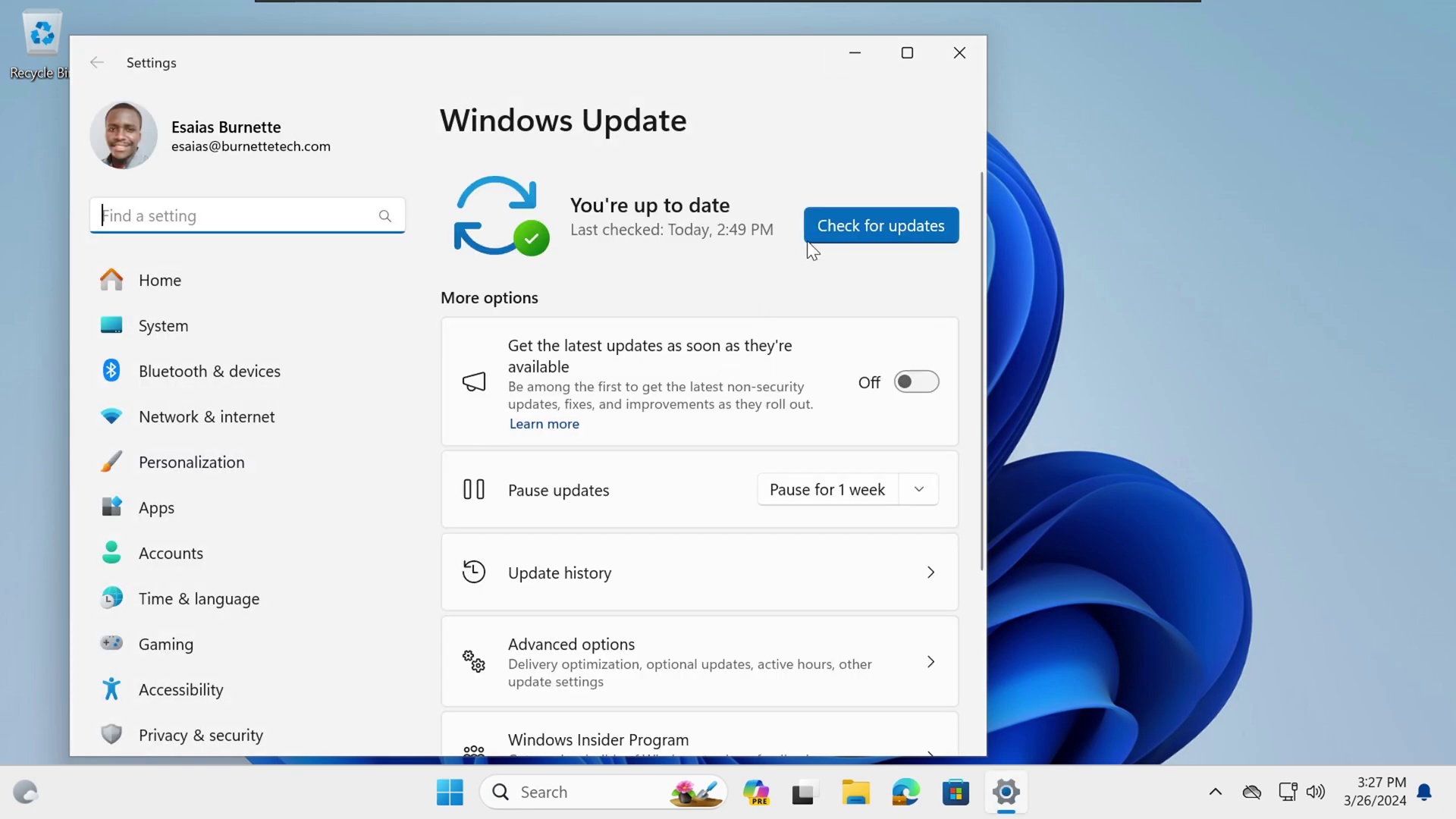
{"action": "left_click", "coordinate": [881, 226]}
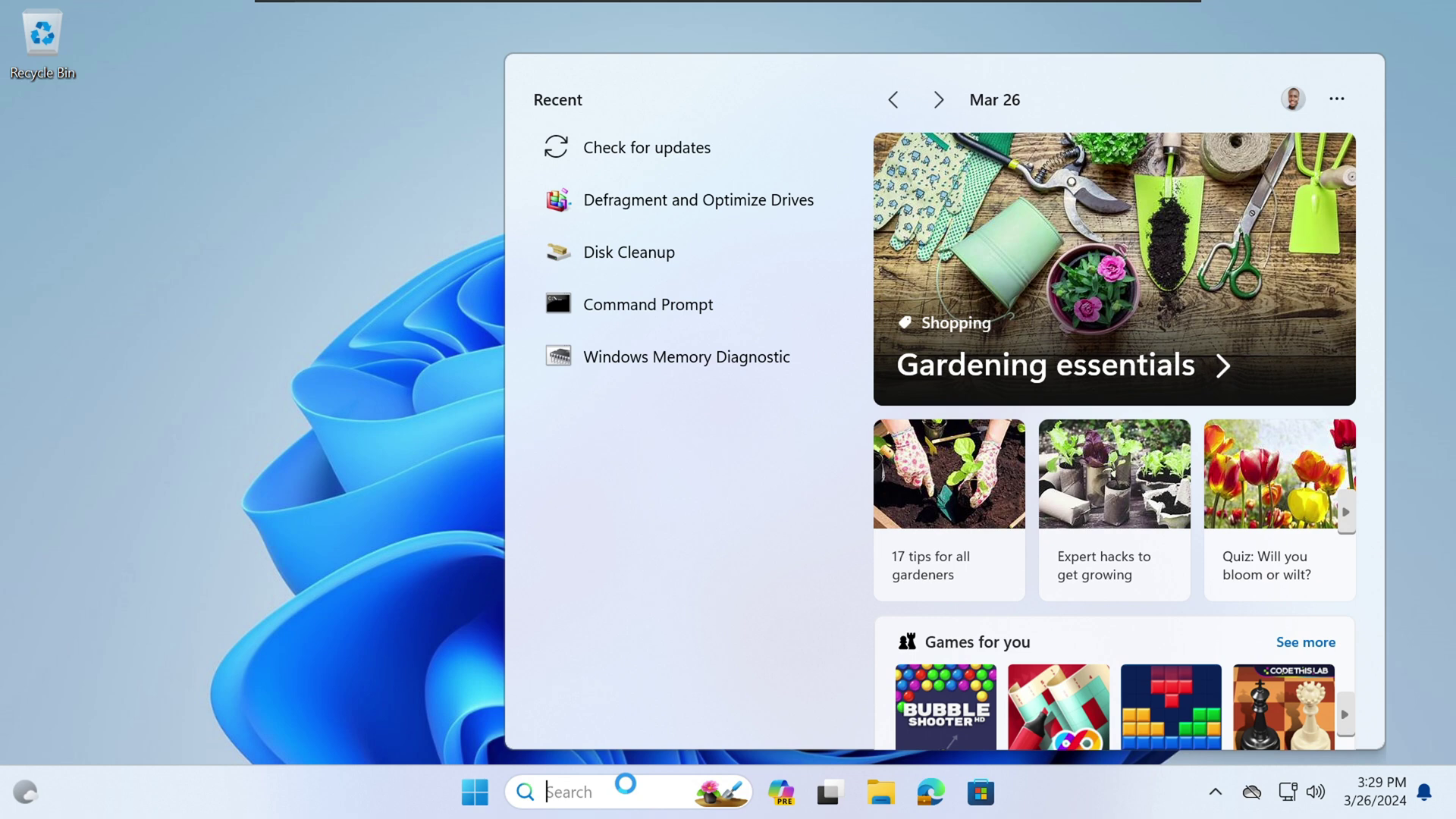
Step: Run Disk Cleanup on C: with Recycle Bin and Temporary files ticked, confirming permanent deletion
{"action": "type", "text": "disk"}
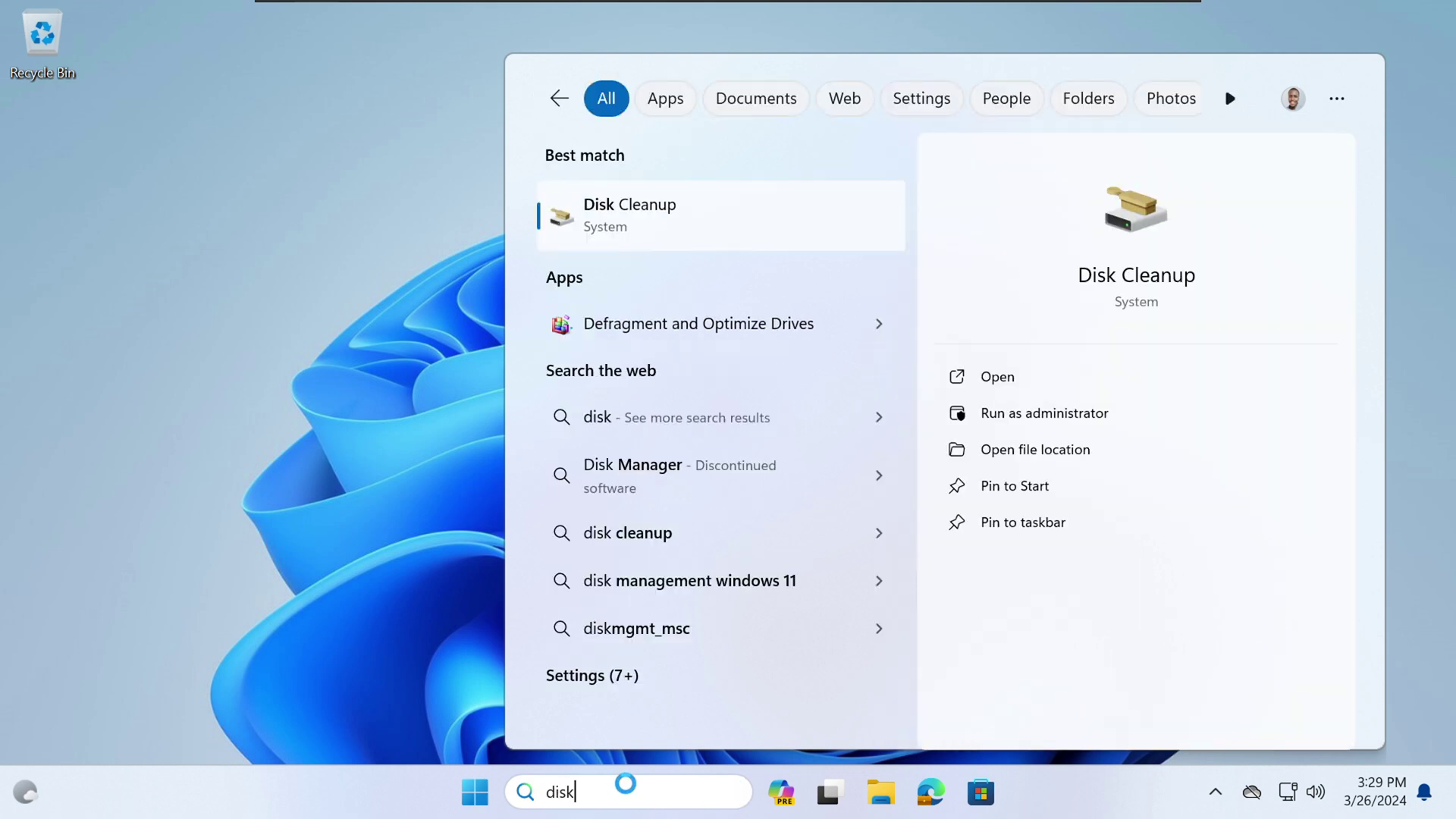
{"action": "left_click", "coordinate": [771, 243]}
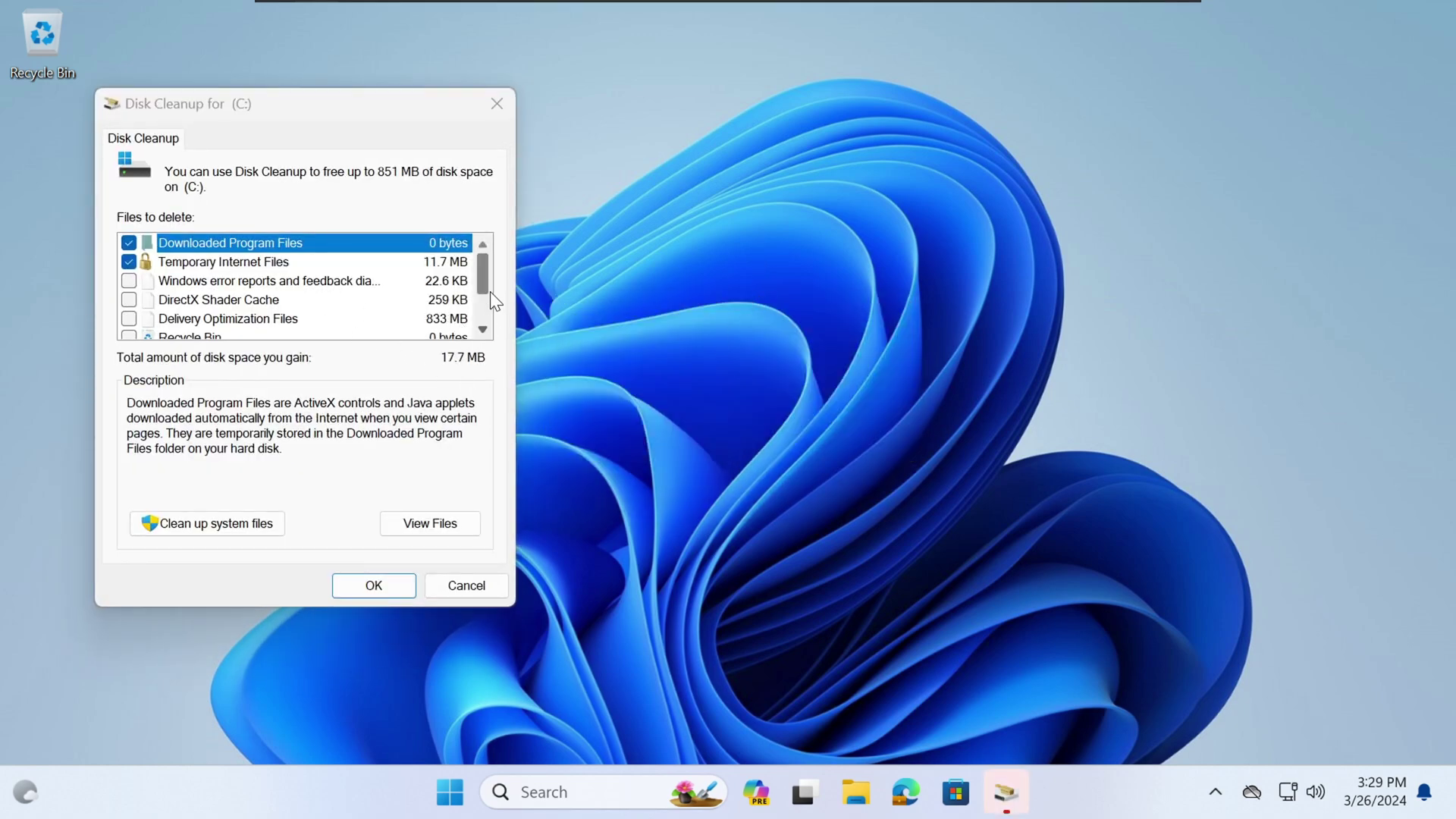
{"action": "left_click_drag", "start_coordinate": [484, 267], "coordinate": [483, 318]}
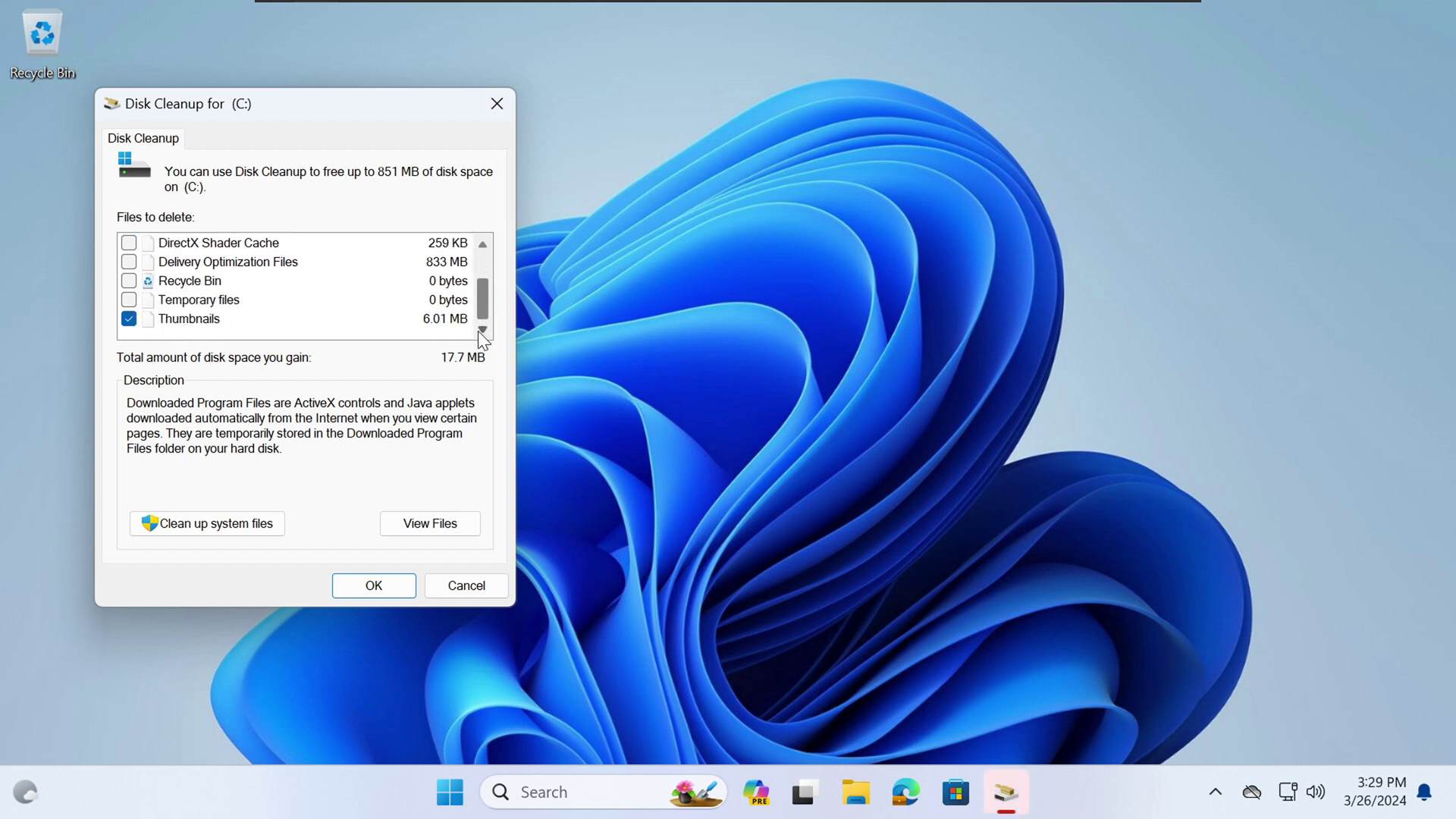
{"action": "left_click", "coordinate": [131, 282]}
{"action": "left_click", "coordinate": [132, 299]}
{"action": "left_click", "coordinate": [375, 588]}
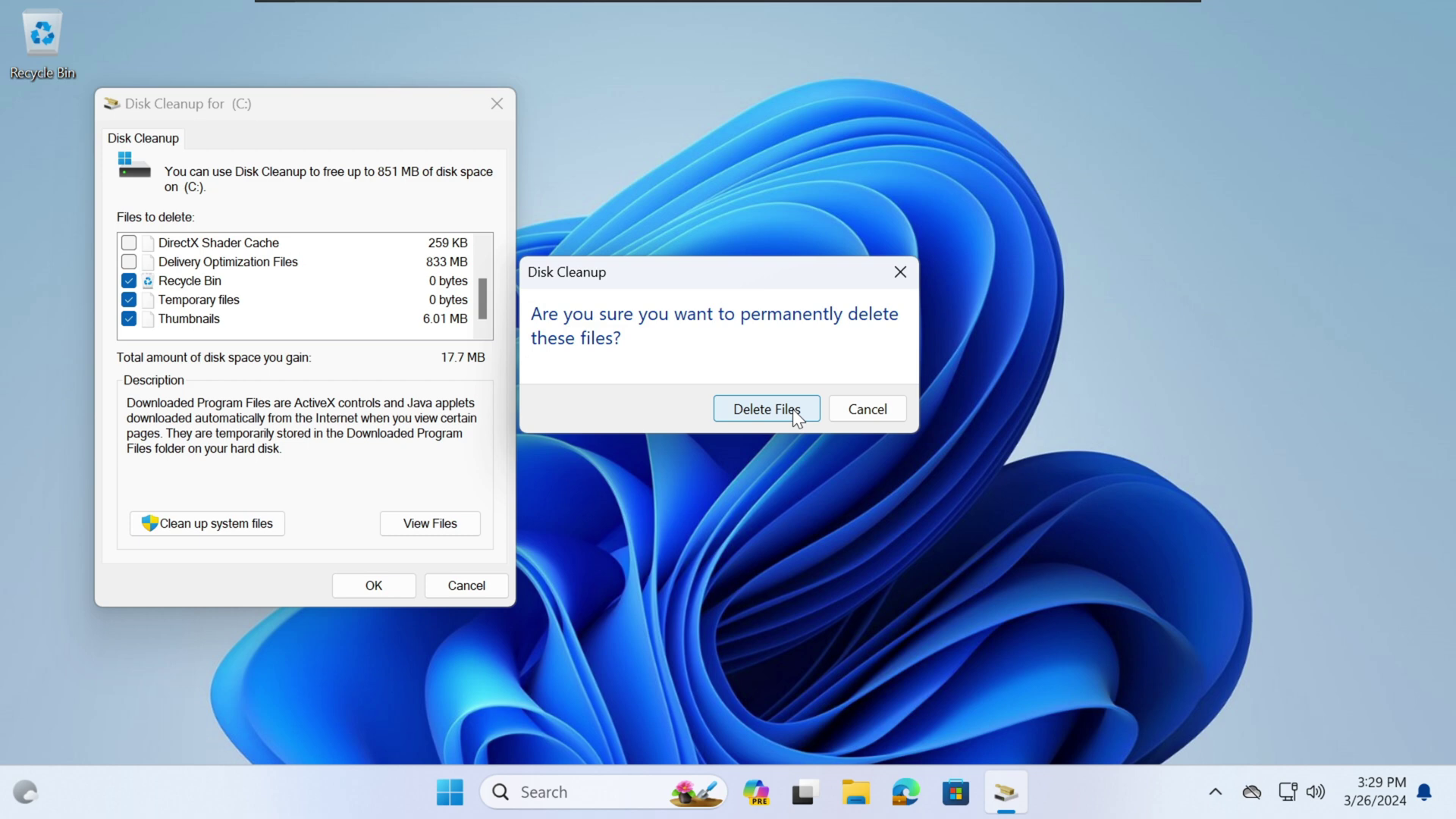
{"action": "left_click", "coordinate": [793, 408]}
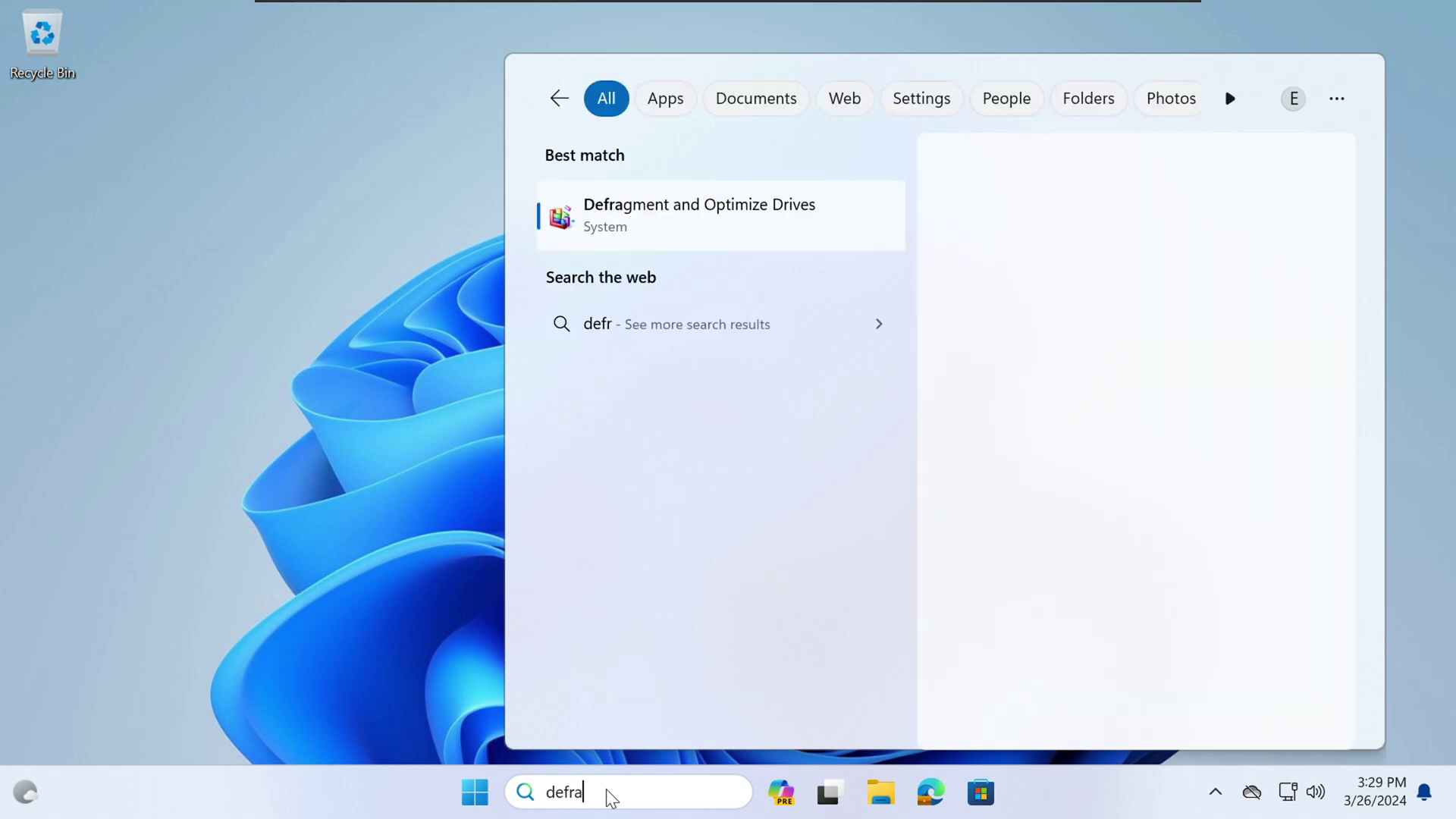
Step: Open Defragment and Optimize Drives via 'frag', analyze drive C:, then optimize it
{"action": "type", "text": "g"}
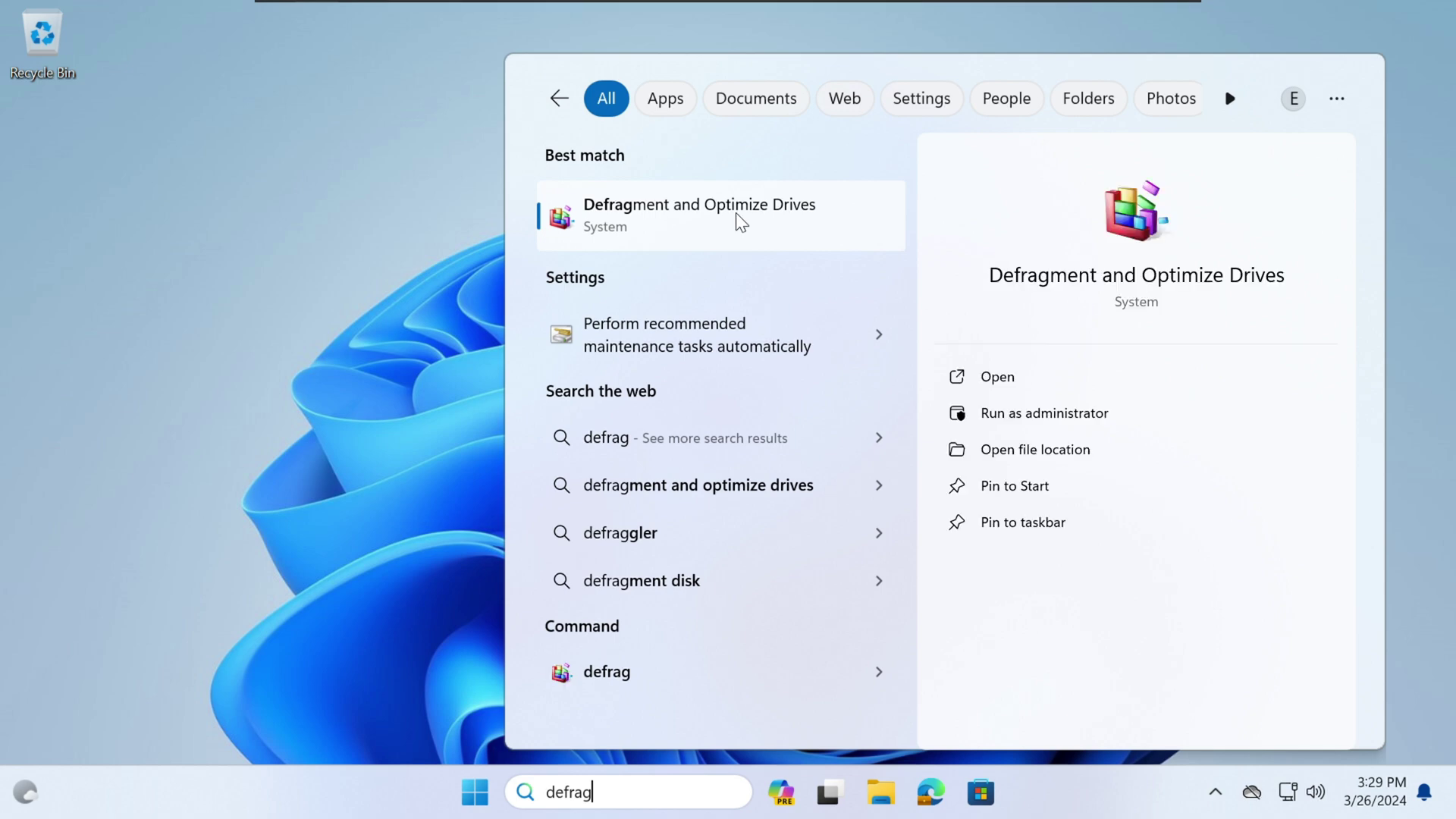
{"action": "left_click", "coordinate": [736, 213]}
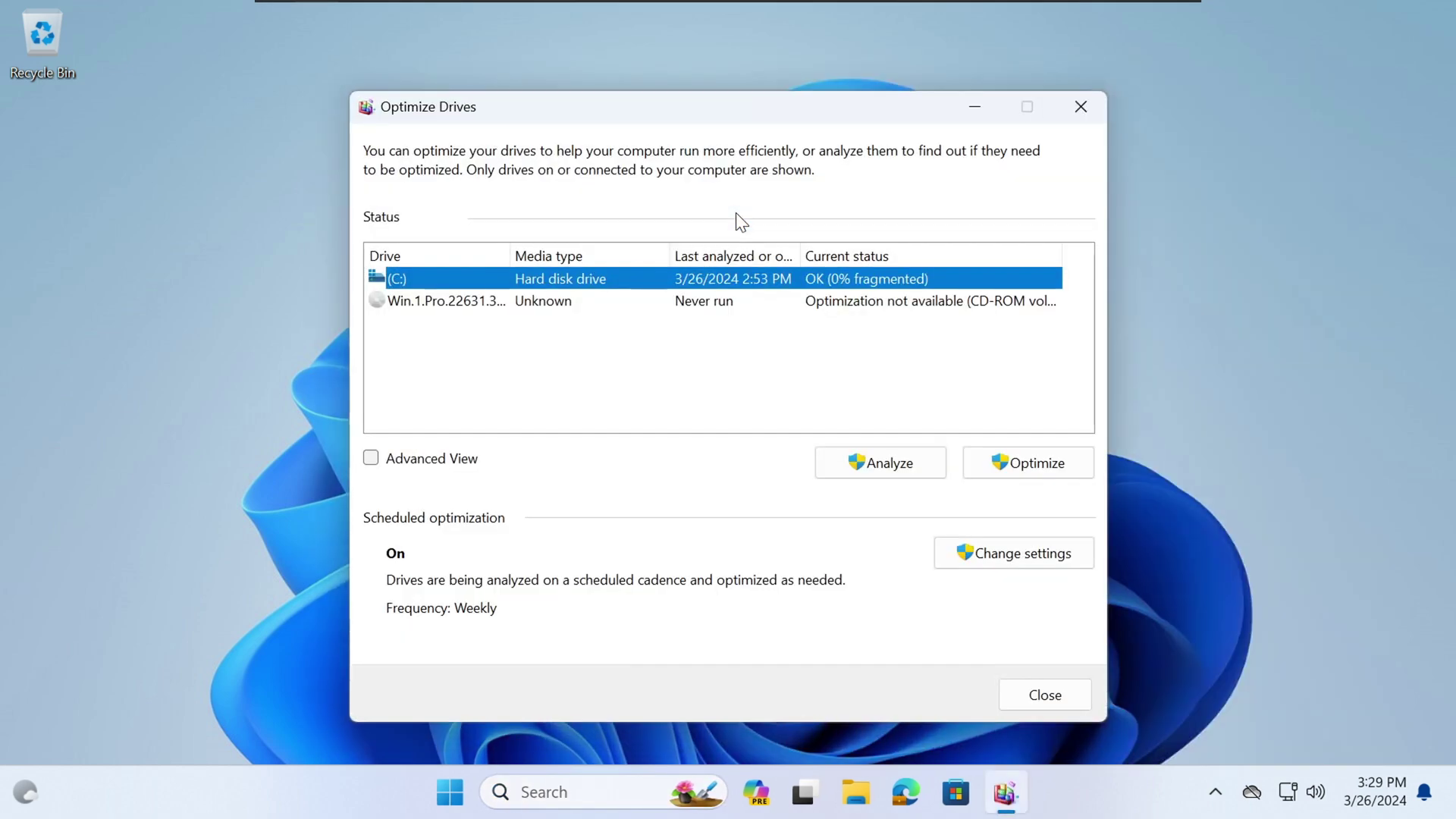
{"action": "left_click", "coordinate": [873, 468]}
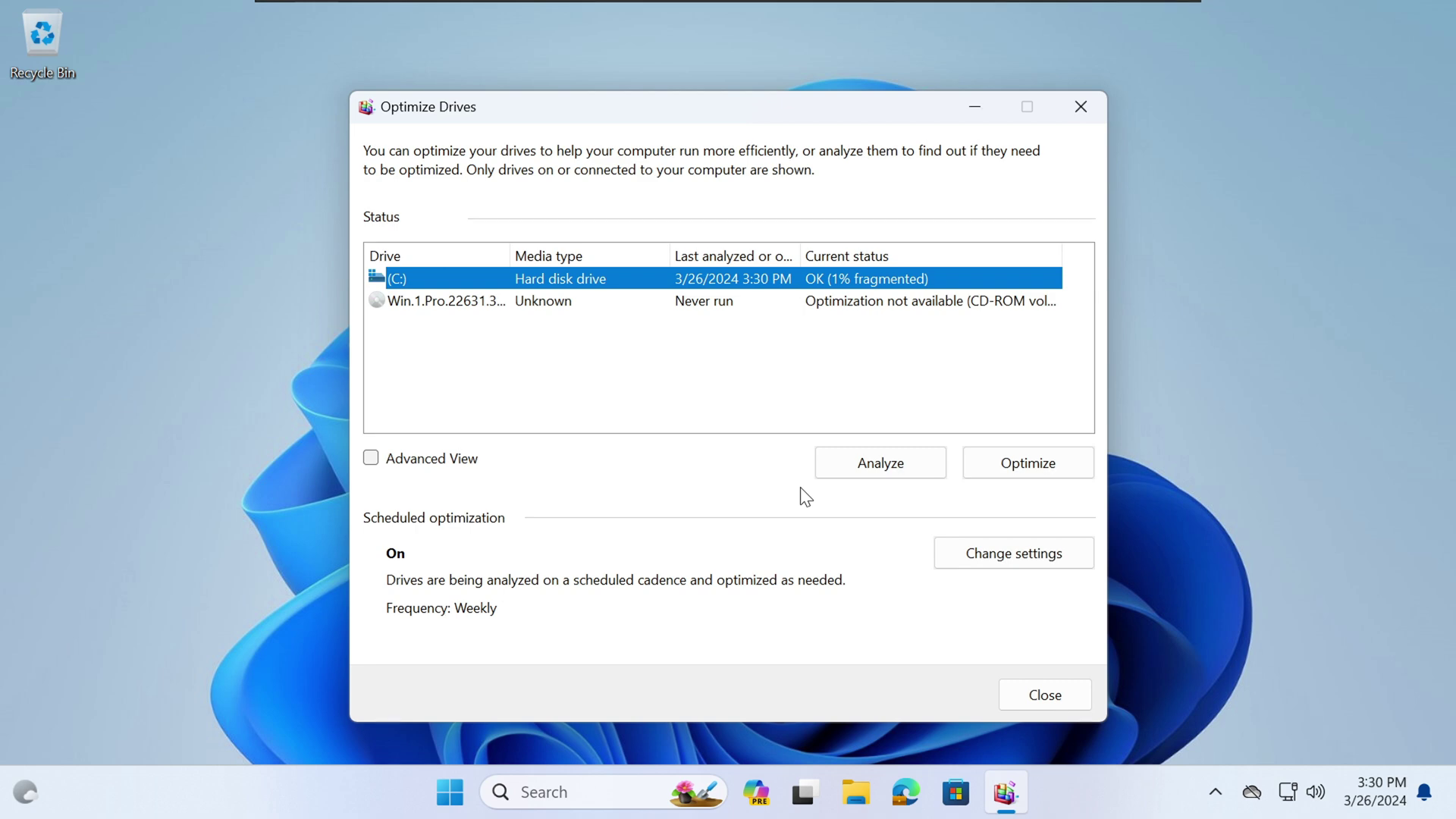
{"action": "left_click", "coordinate": [1012, 465]}
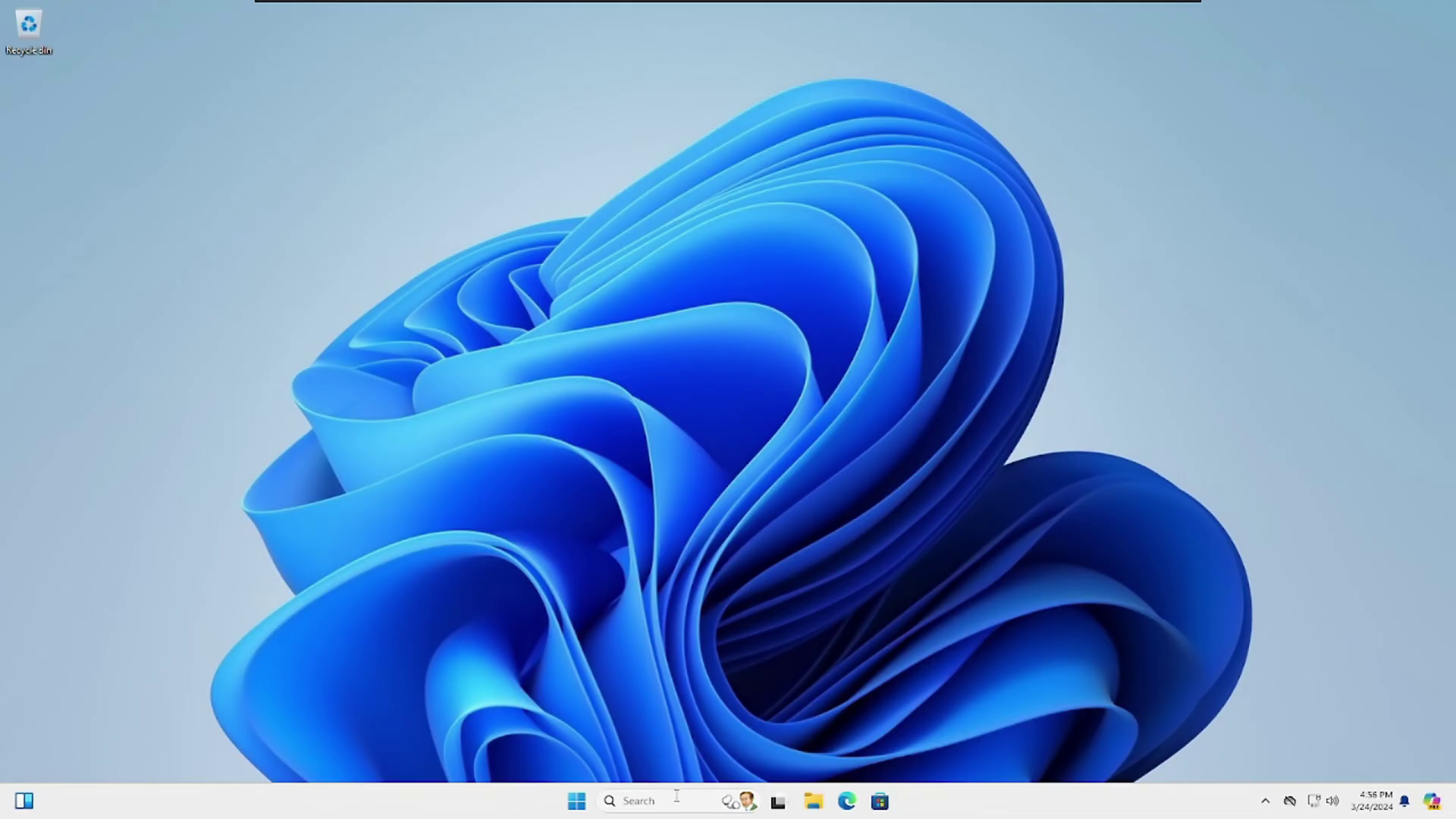
Step: Launch Windows Memory Diagnostic via 'mem' and choose Restart now and check for problems
{"action": "left_click", "coordinate": [633, 790]}
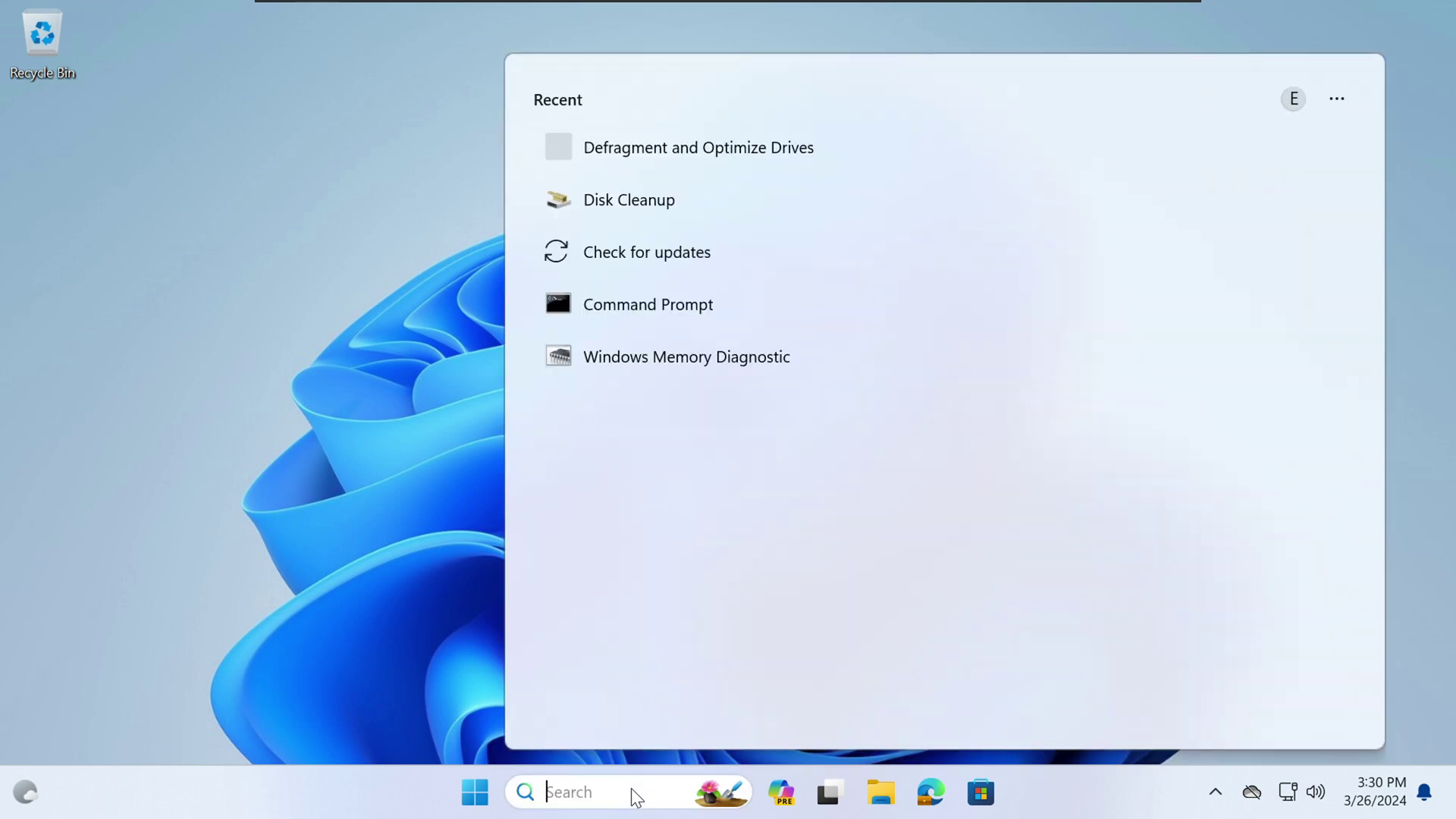
{"action": "type", "text": "mem"}
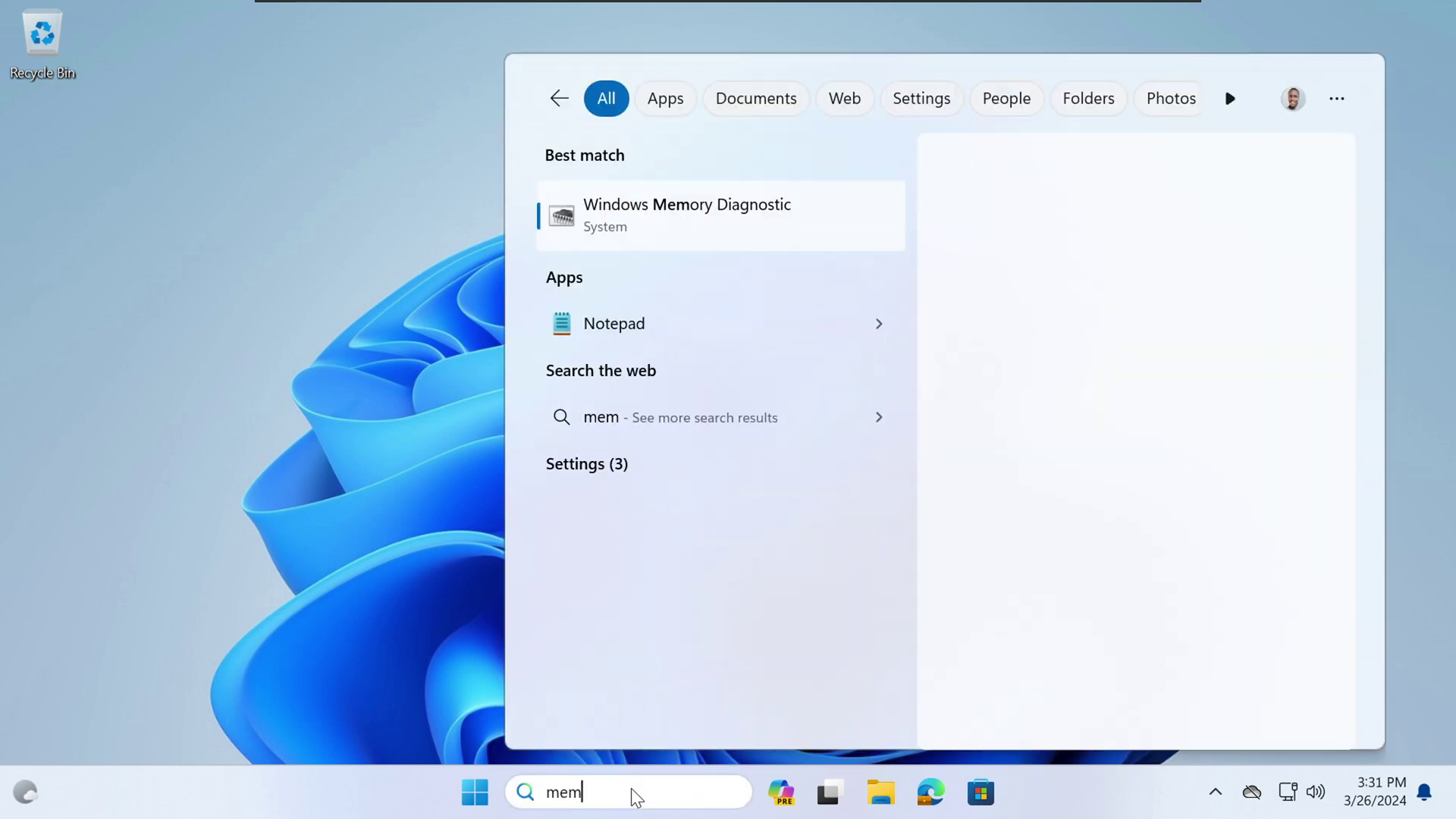
{"action": "key", "text": "Return"}
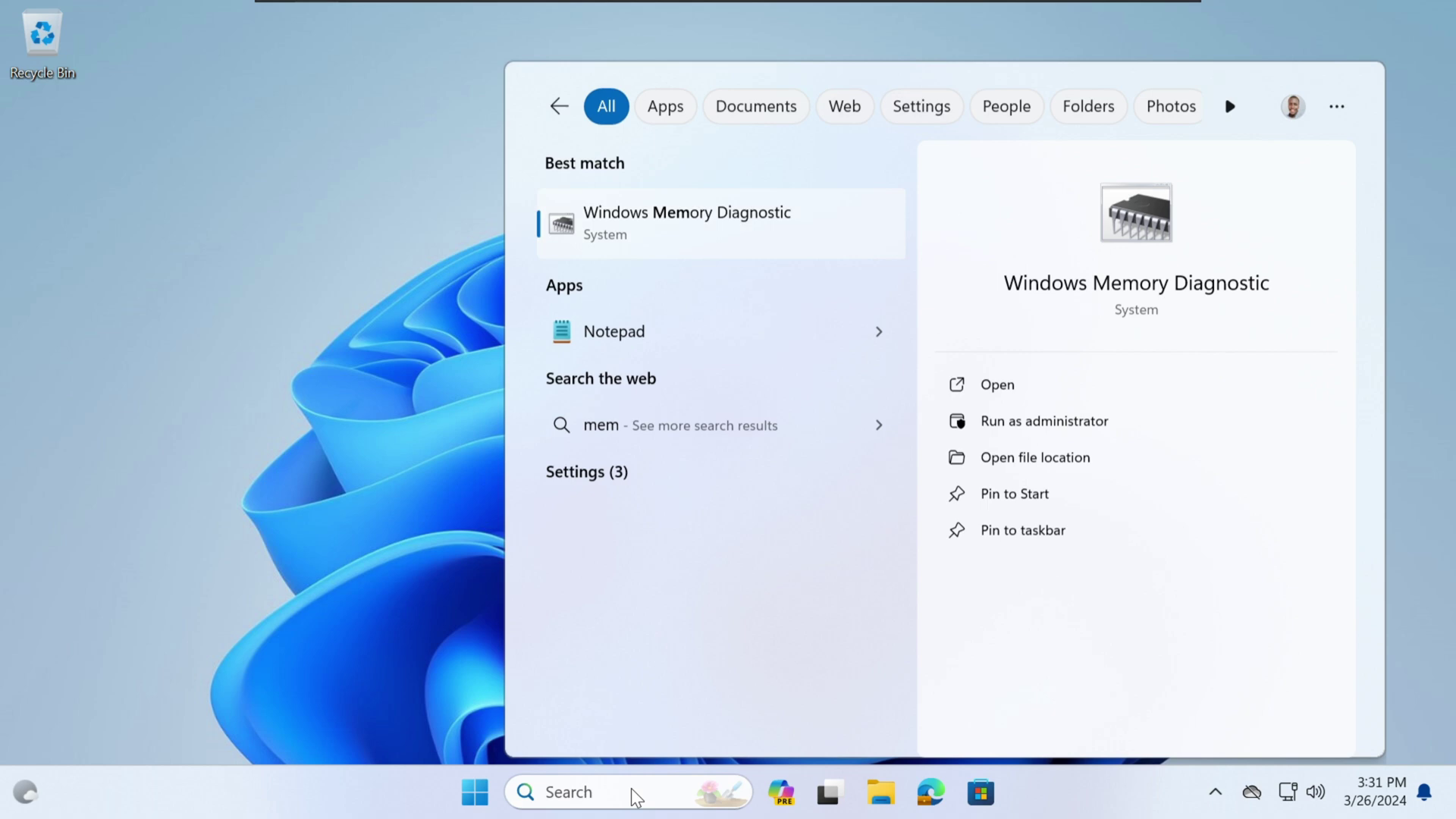
{"action": "key", "text": "Return"}
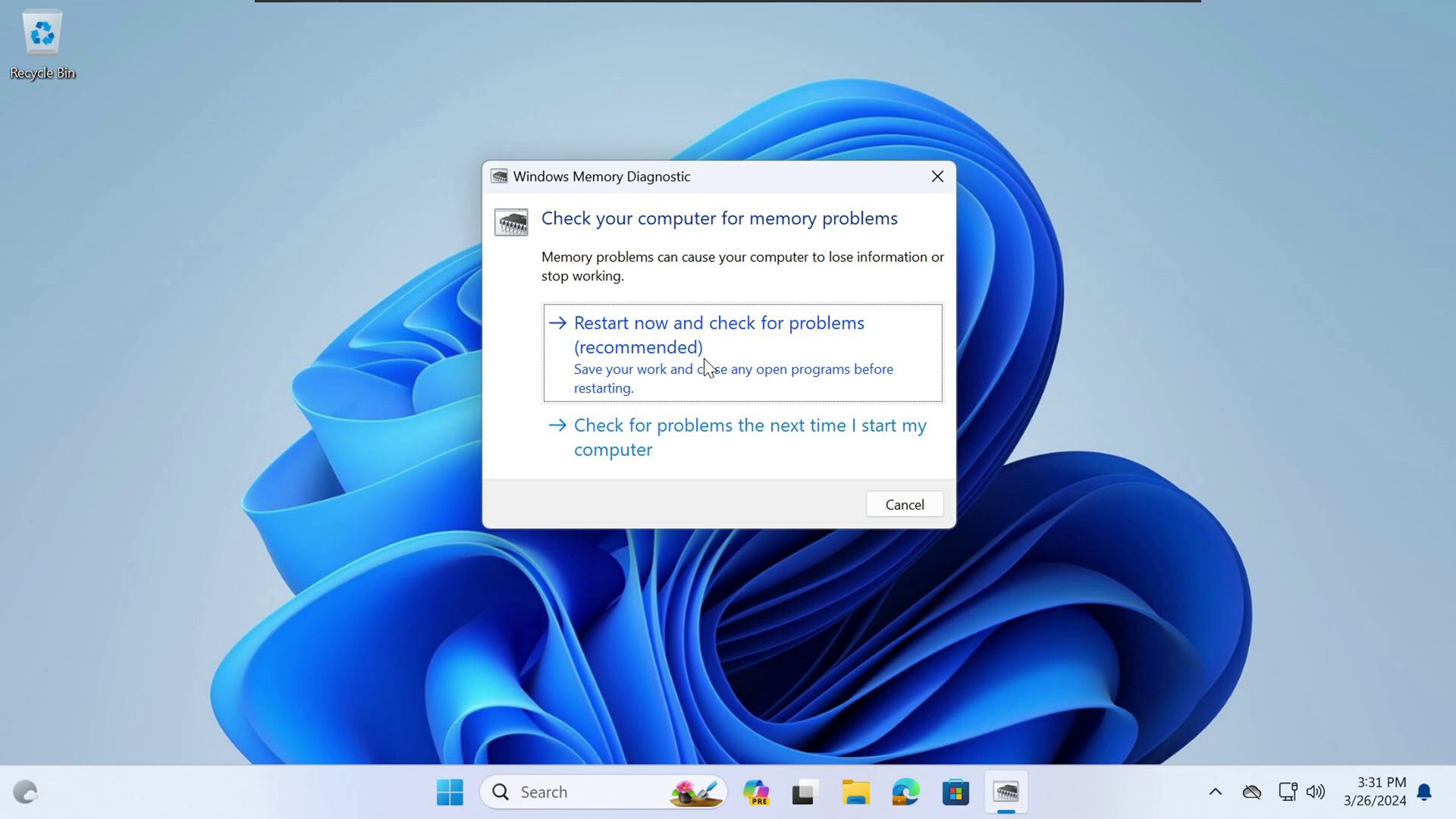
{"action": "left_click", "coordinate": [667, 329]}
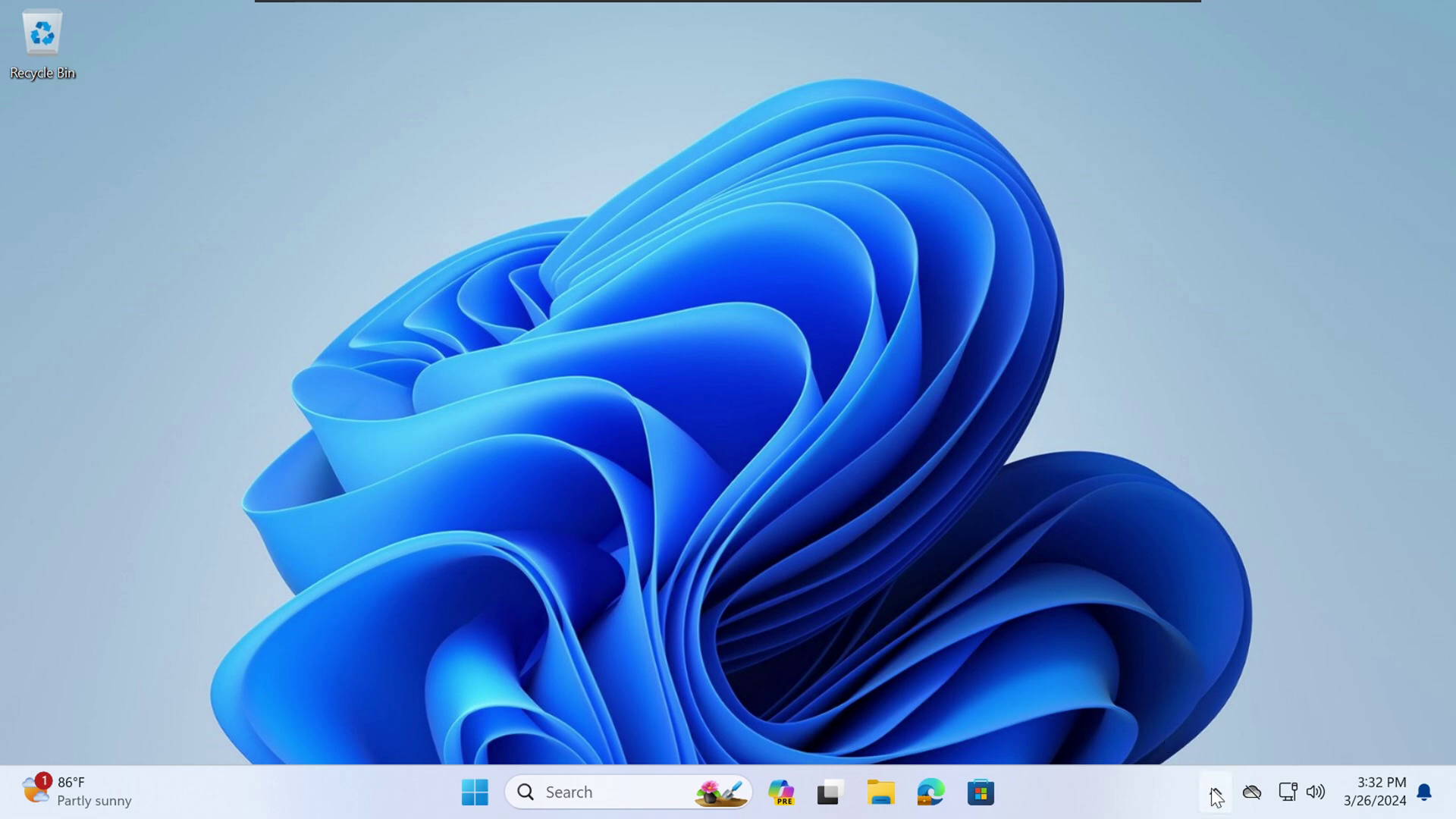
Step: Open Windows Security from the hidden tray icons and run a Quick scan under Virus & threat protection
{"action": "left_click", "coordinate": [1216, 795]}
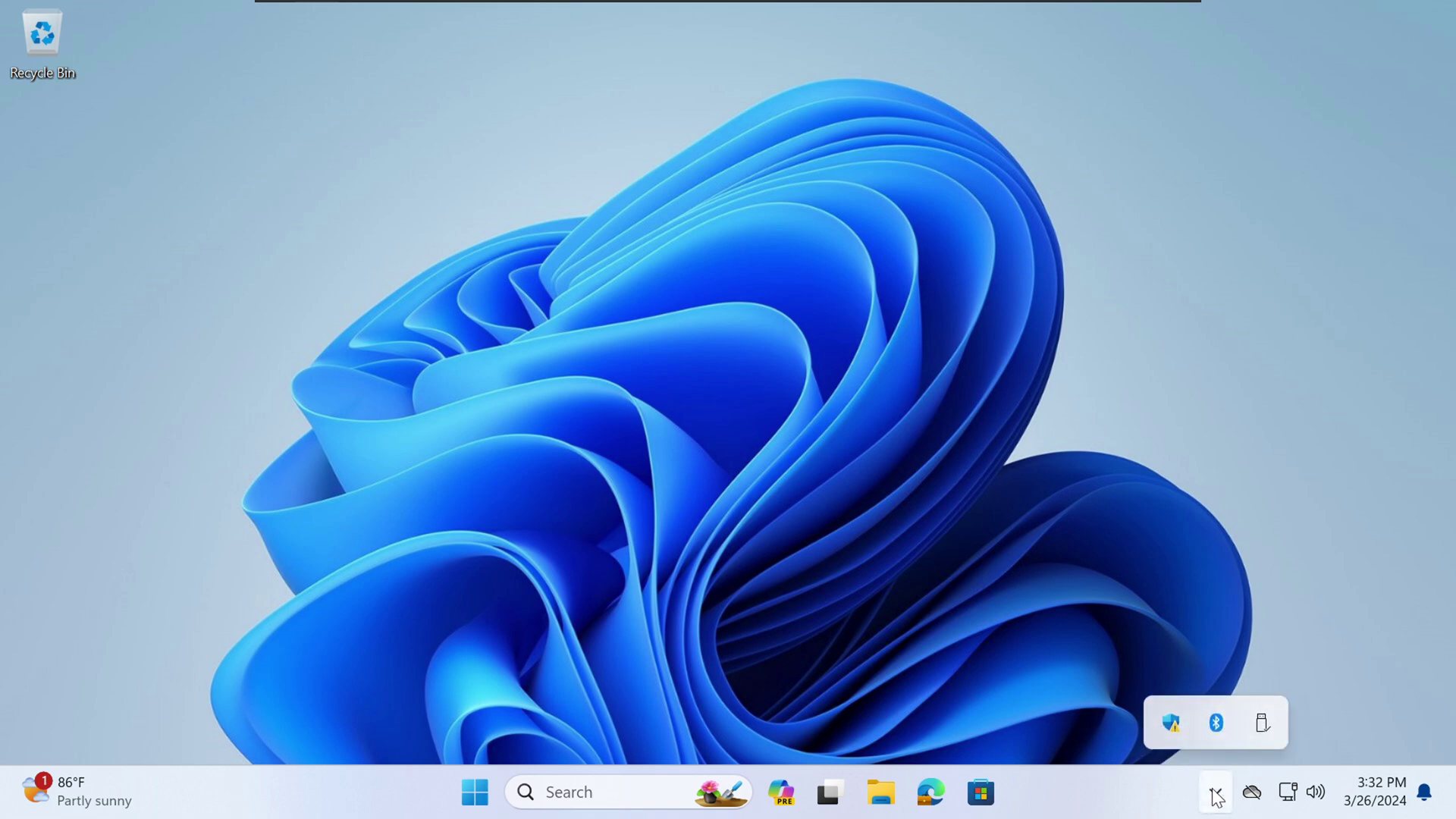
{"action": "left_click", "coordinate": [1173, 722]}
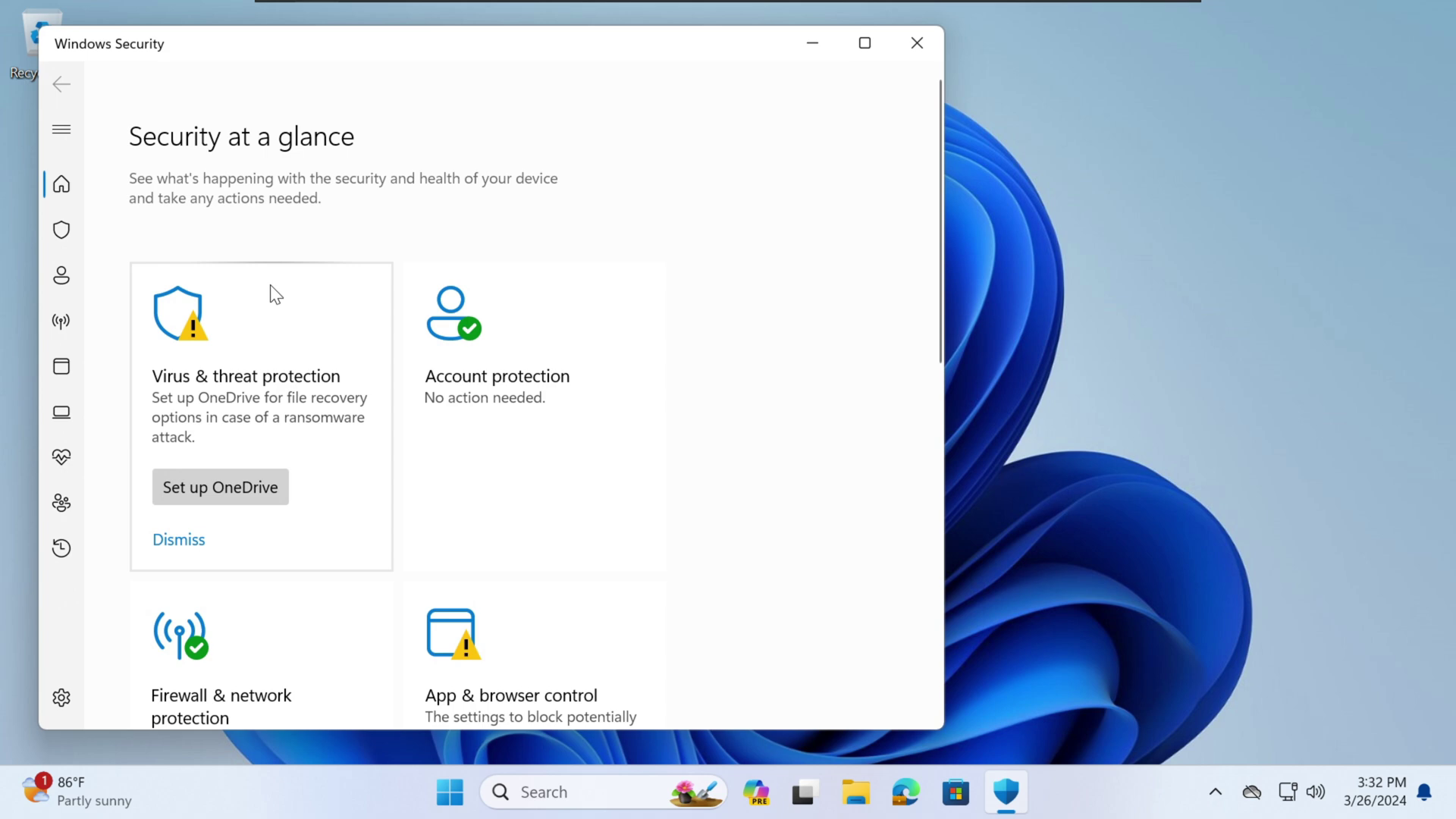
{"action": "left_click", "coordinate": [263, 353]}
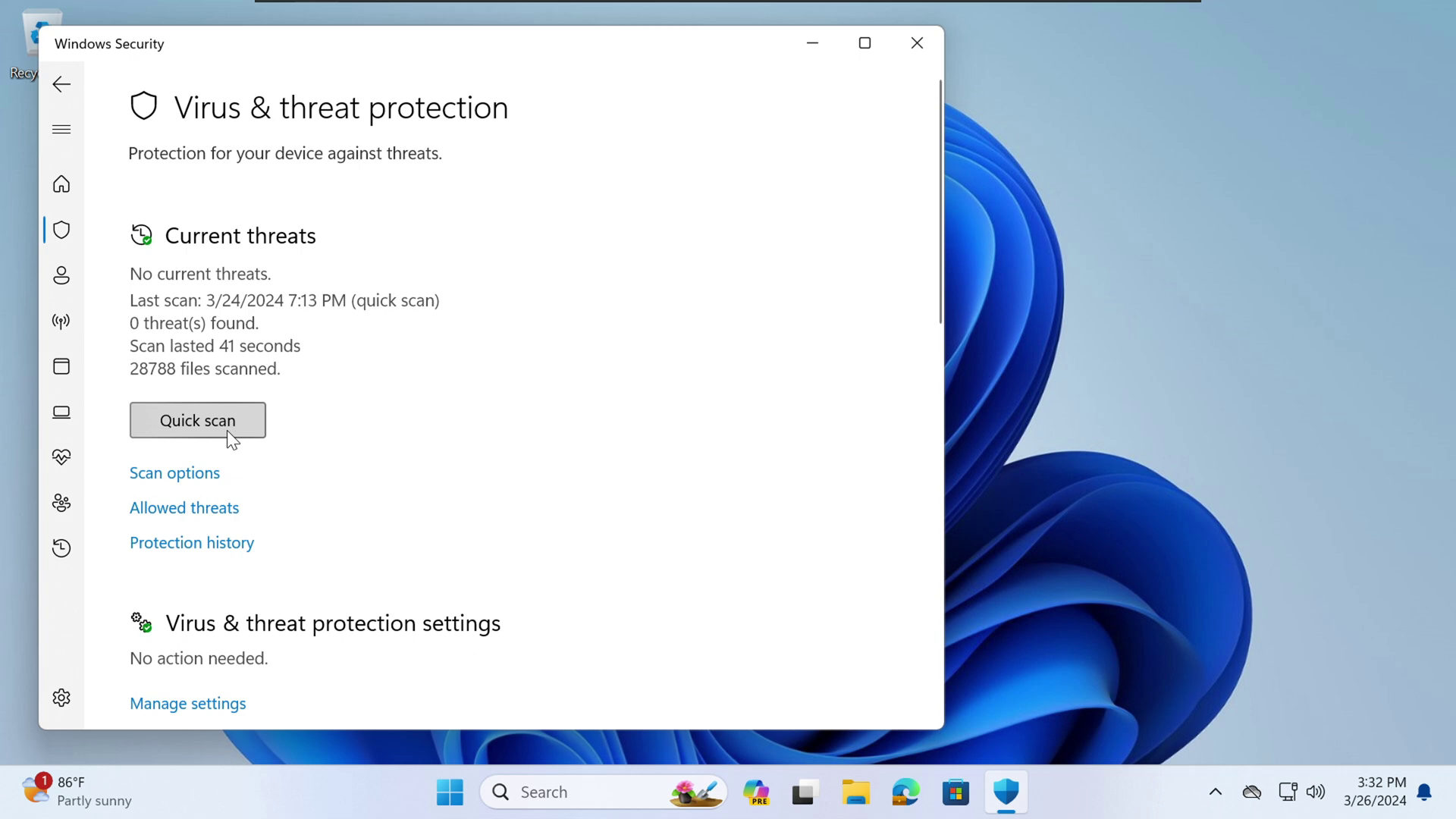
{"action": "left_click", "coordinate": [225, 430]}
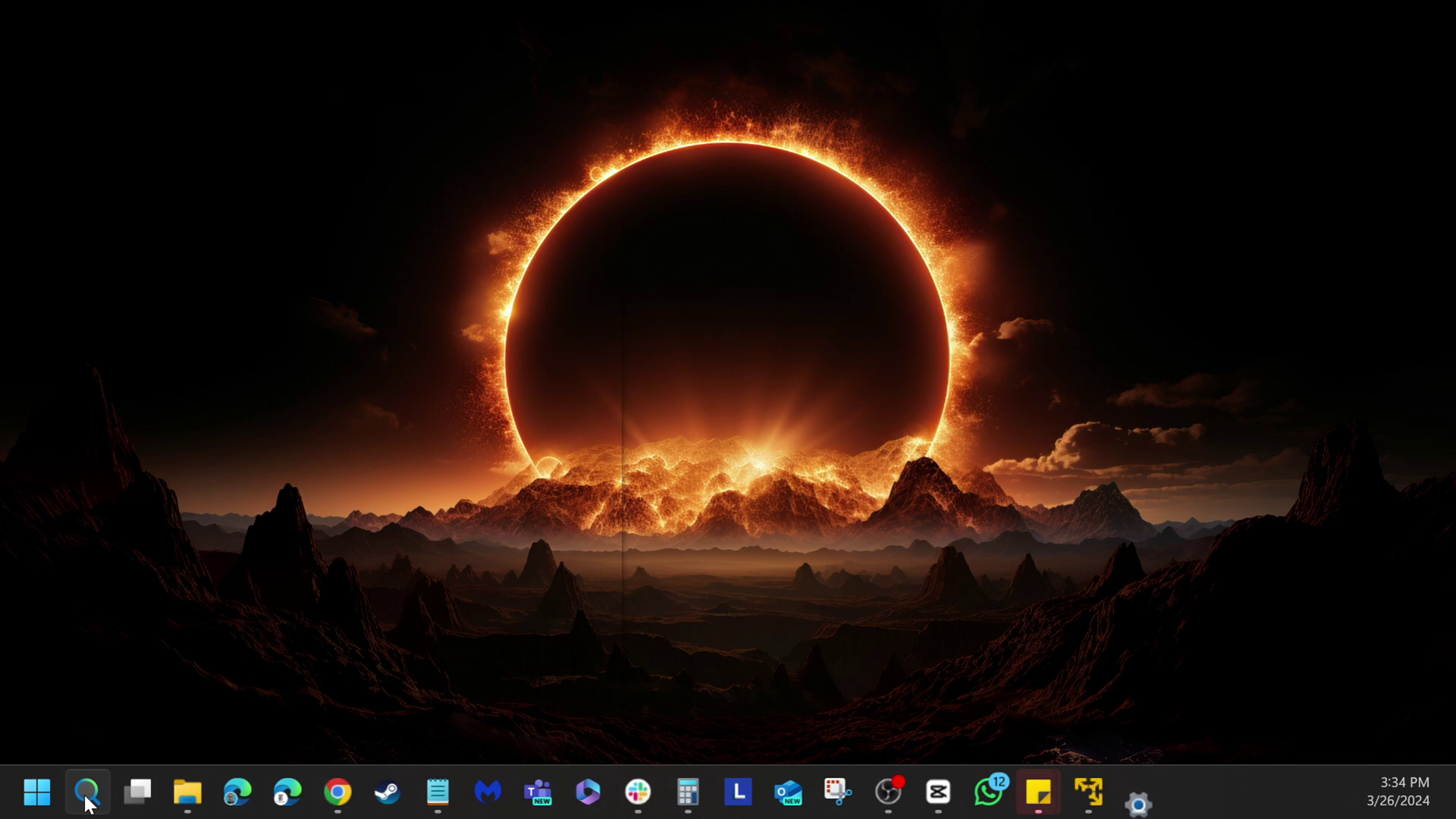
Step: Launch Lenovo Vantage via 'leno' and go to System Update under System Tools
{"action": "left_click", "coordinate": [88, 796]}
{"action": "type", "text": "le"}
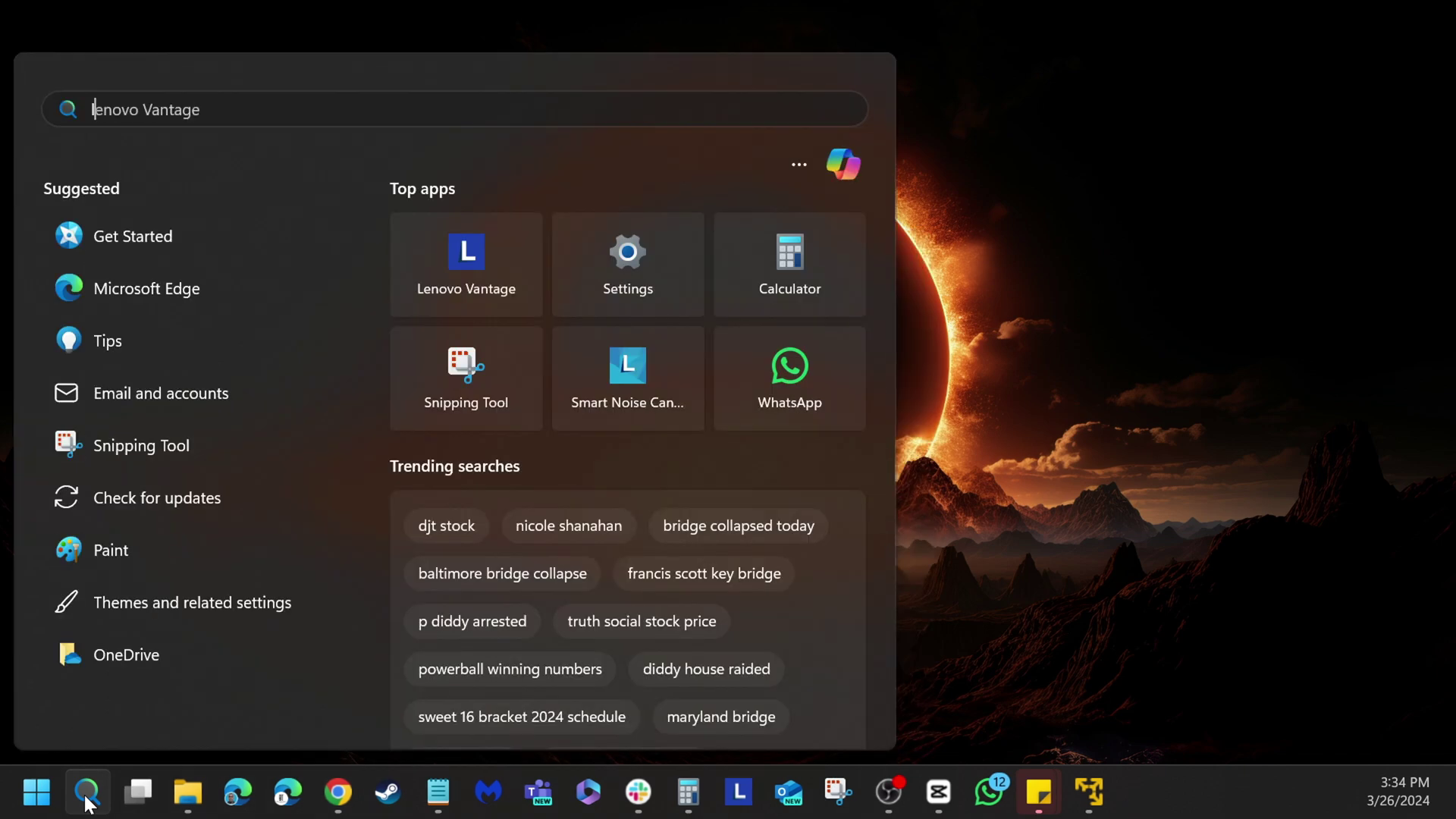
{"action": "type", "text": "no"}
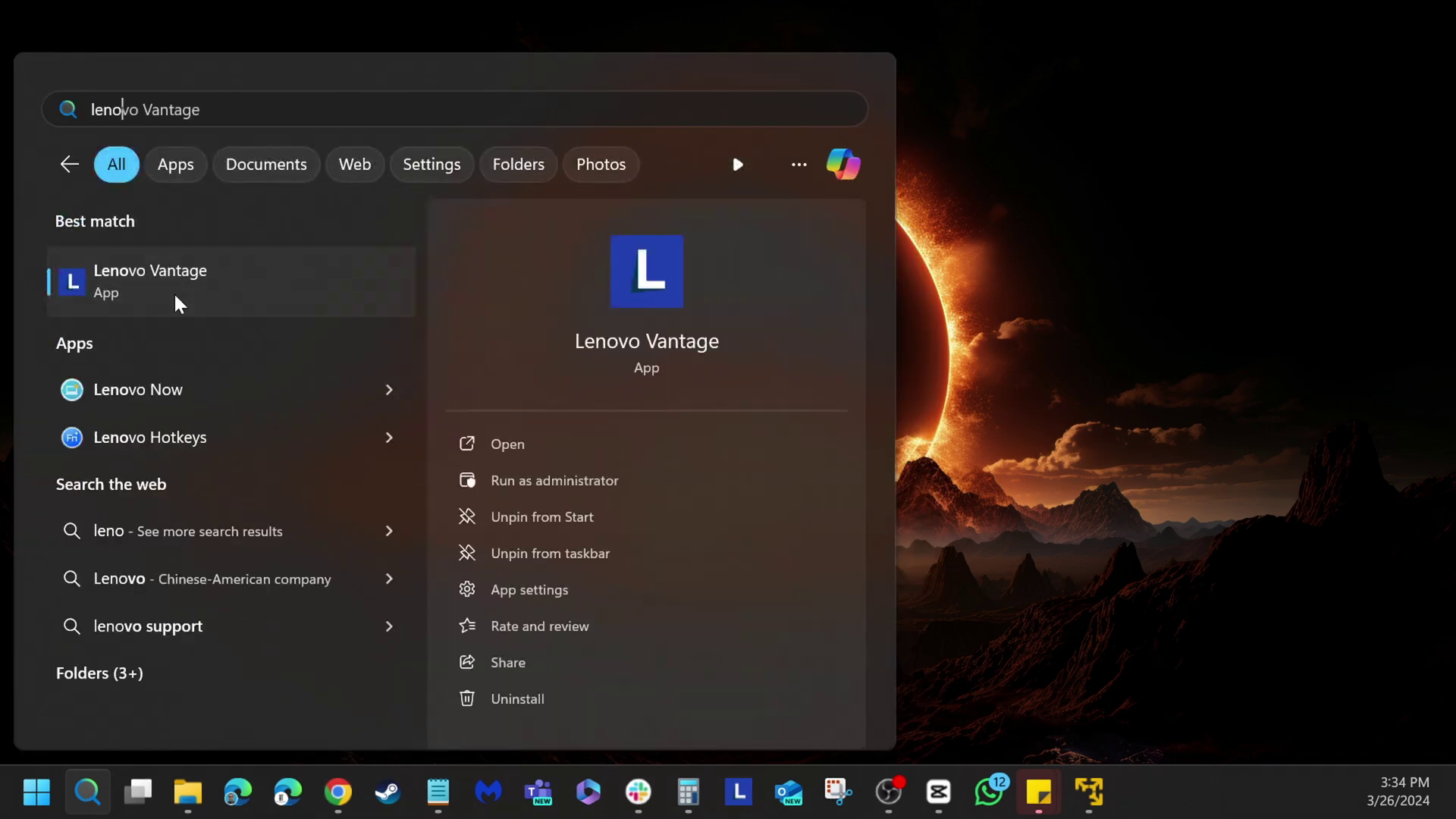
{"action": "left_click", "coordinate": [179, 302]}
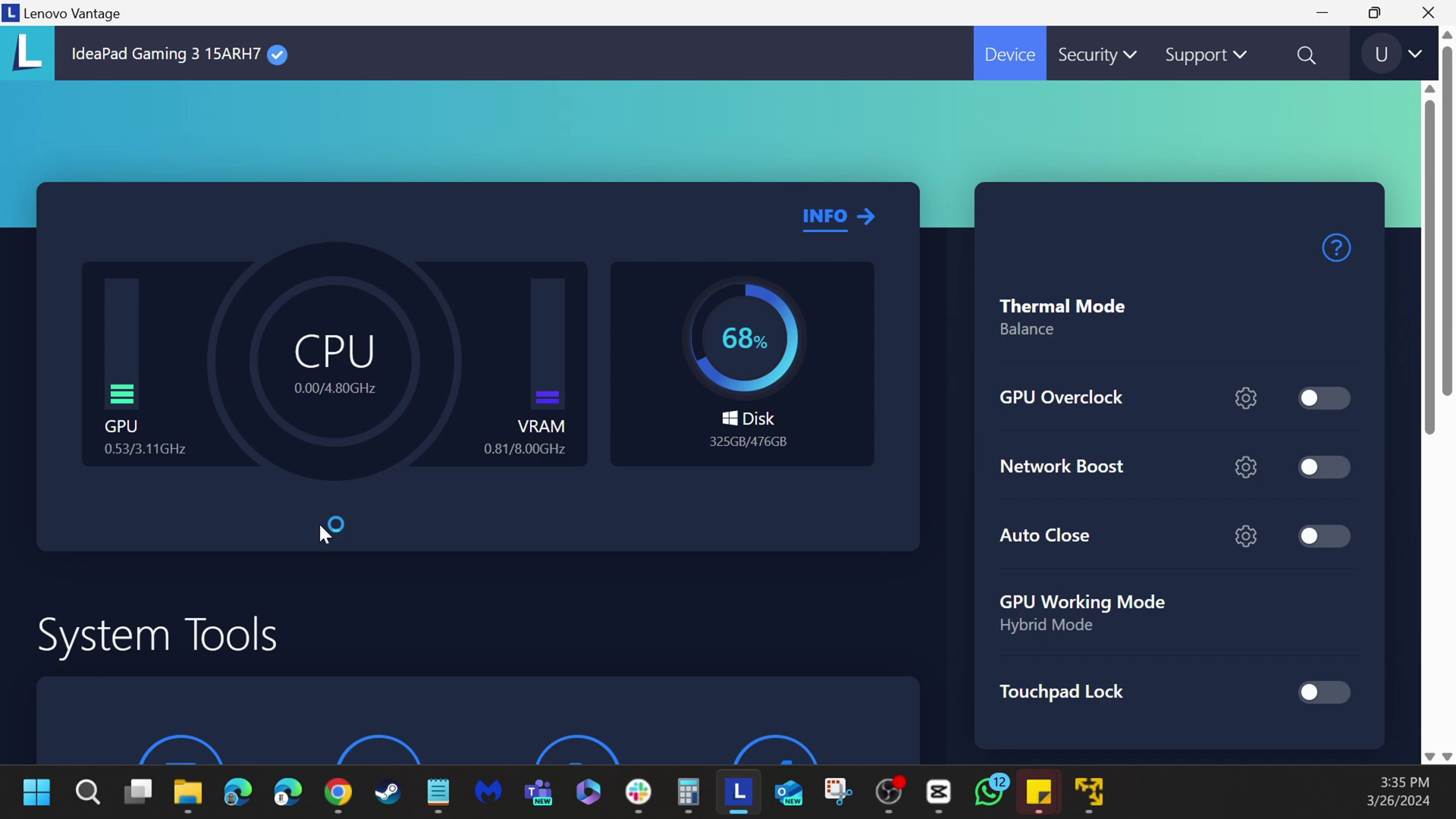
{"action": "scroll", "coordinate": [292, 576], "scroll_direction": "down", "scroll_amount": 3}
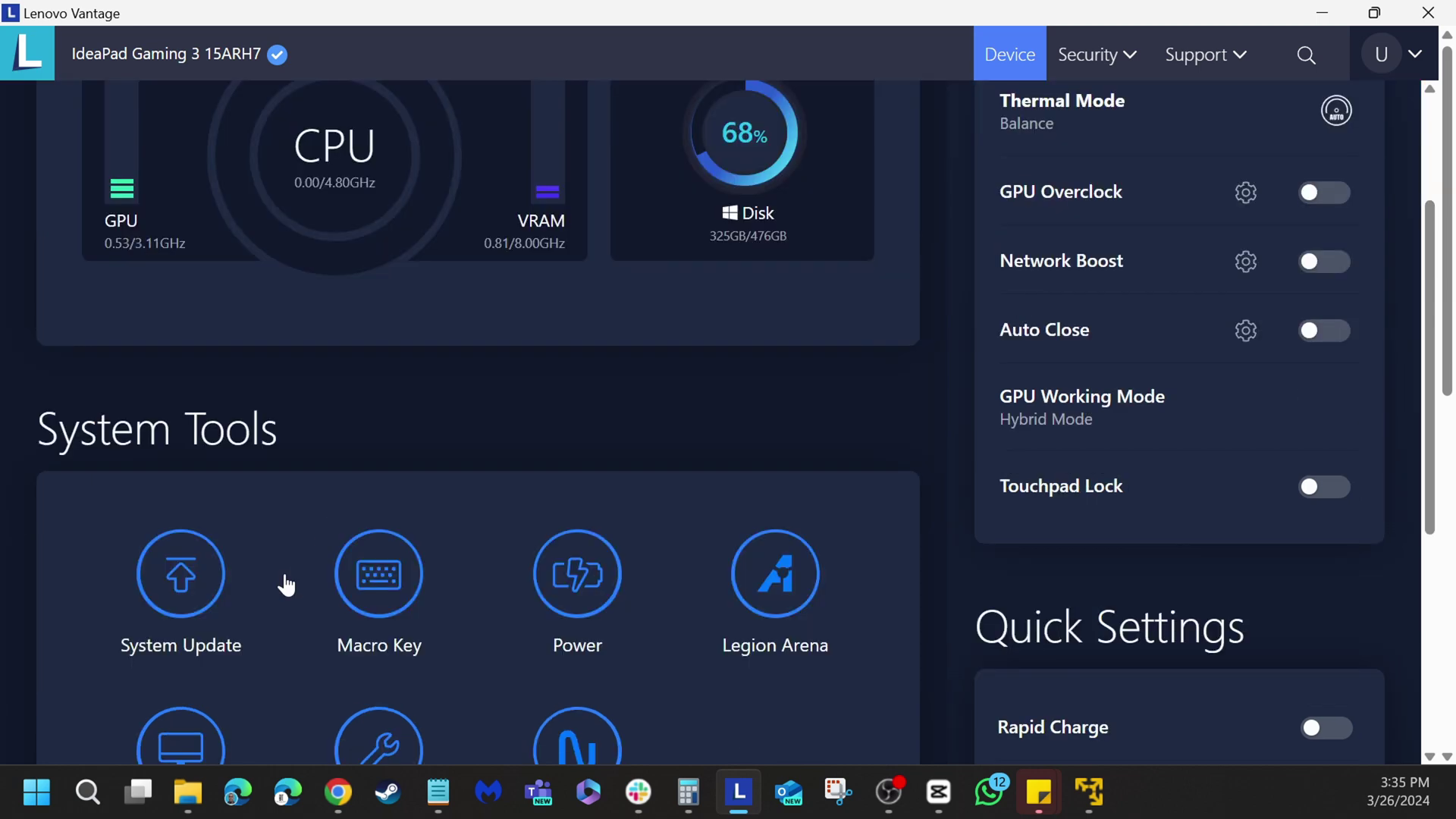
{"action": "left_click", "coordinate": [182, 580]}
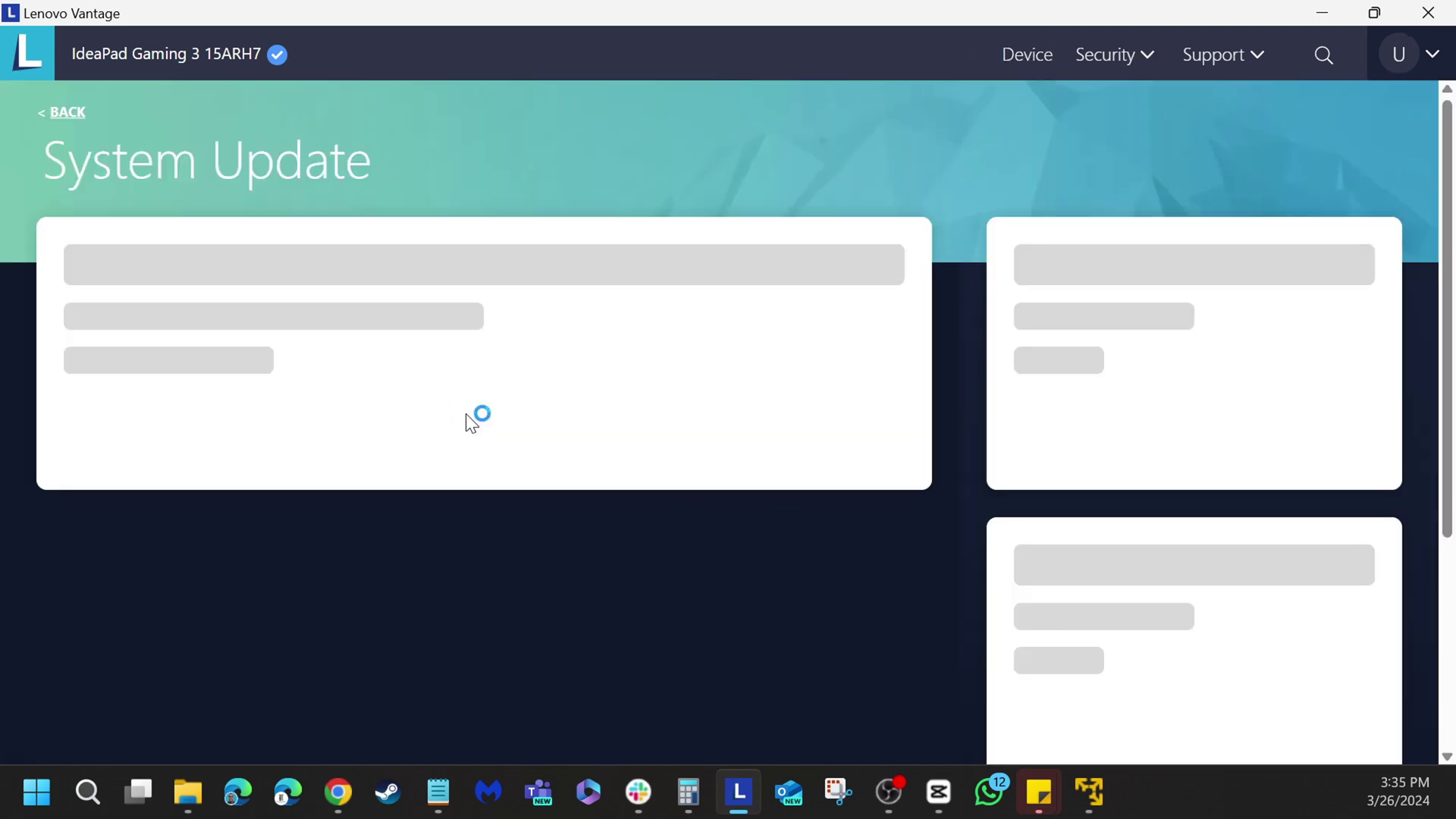